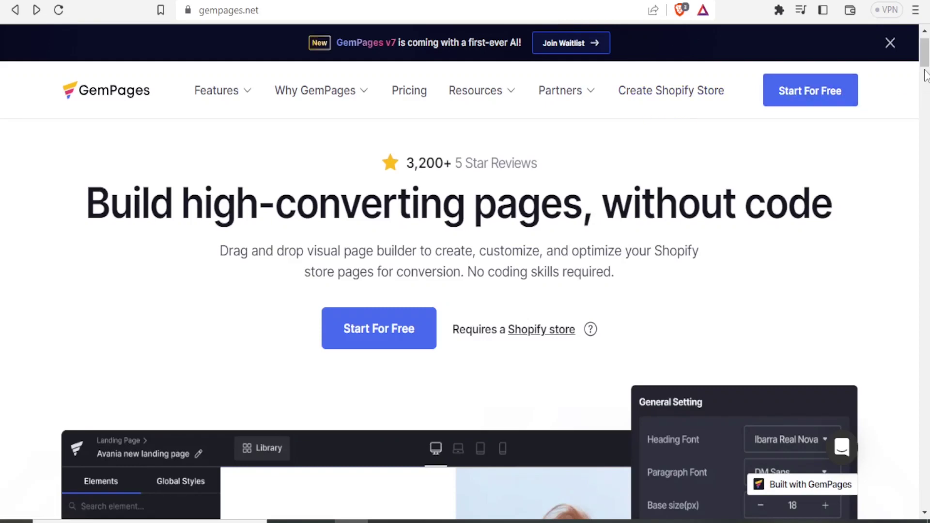
- Start the free Shopify signup to reach the store admin
{"action": "scroll", "coordinate": [926, 71], "scroll_direction": "down", "scroll_amount": 5}
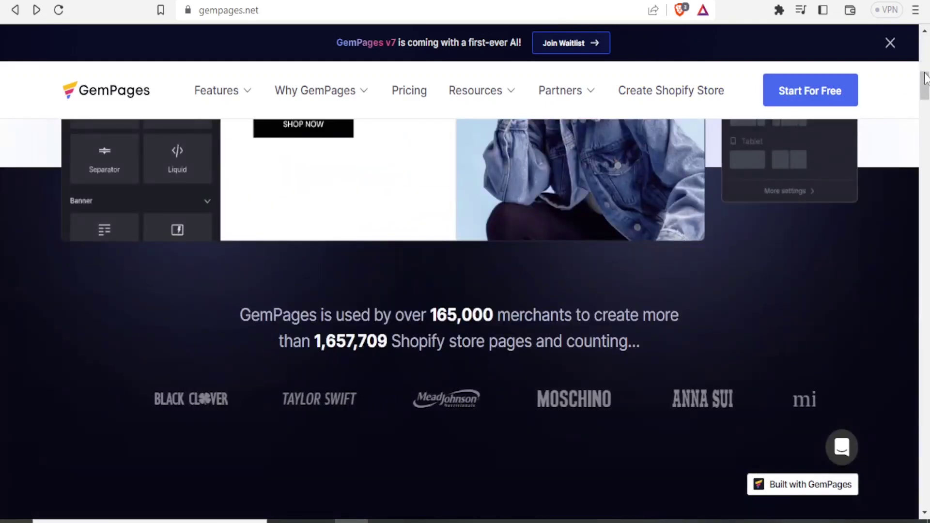
{"action": "scroll", "coordinate": [926, 72], "scroll_direction": "up", "scroll_amount": 4}
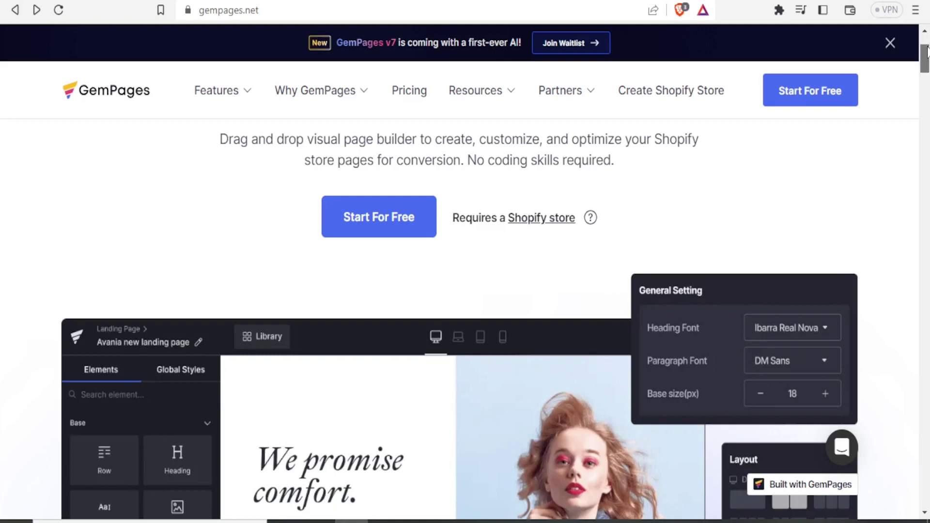
{"action": "scroll", "coordinate": [927, 54], "scroll_direction": "down", "scroll_amount": 2}
{"action": "mouse_move", "coordinate": [928, 62]}
{"action": "left_mouse_down"}
{"action": "mouse_move", "coordinate": [927, 82]}
{"action": "mouse_move", "coordinate": [928, 73]}
{"action": "left_mouse_up"}
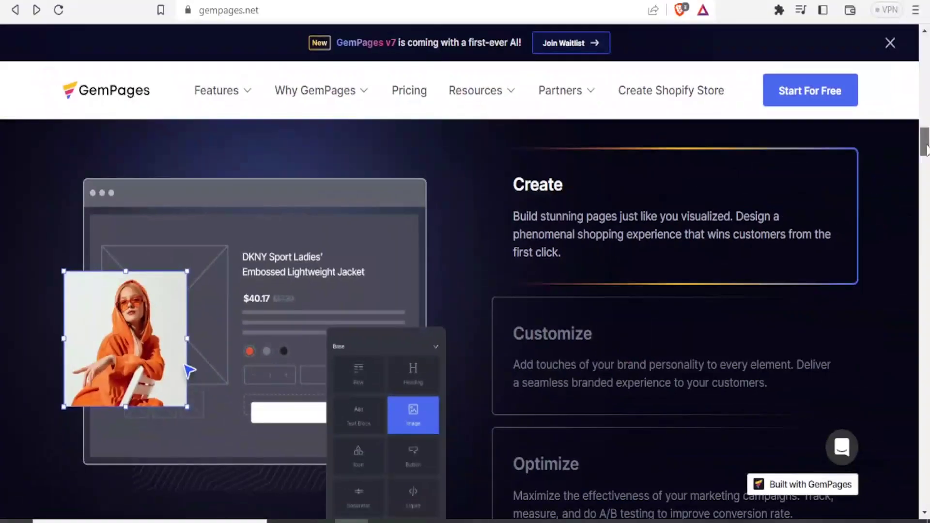
{"action": "scroll", "coordinate": [927, 156], "scroll_direction": "down", "scroll_amount": 3}
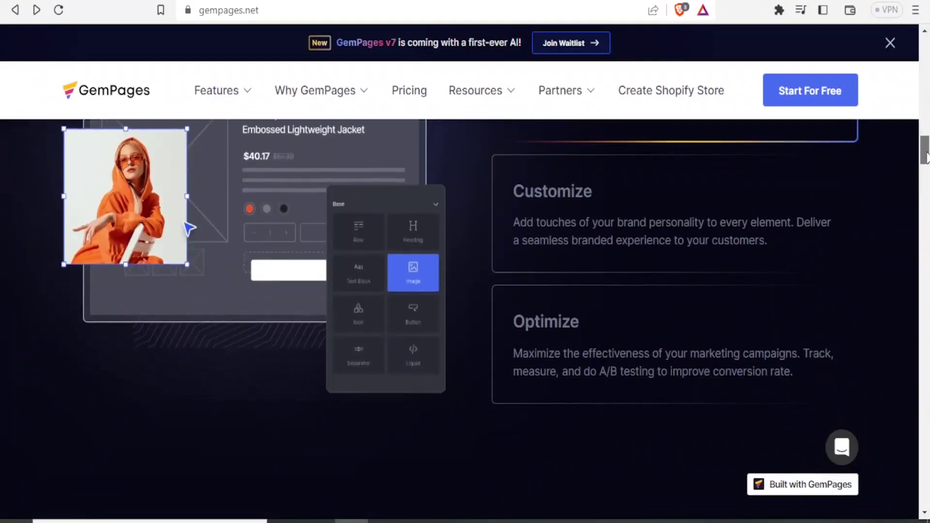
{"action": "scroll", "coordinate": [926, 156], "scroll_direction": "down", "scroll_amount": 1}
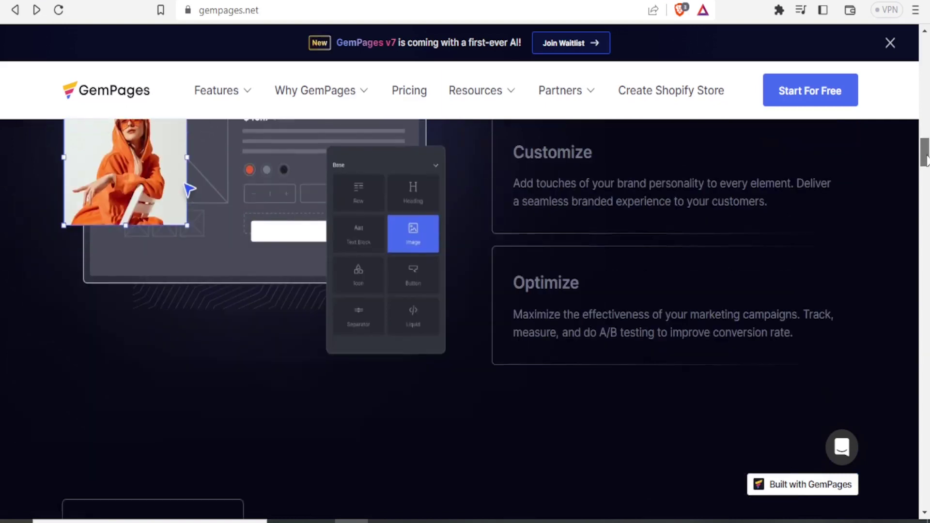
{"action": "left_click_drag", "start_coordinate": [926, 160], "coordinate": [927, 134]}
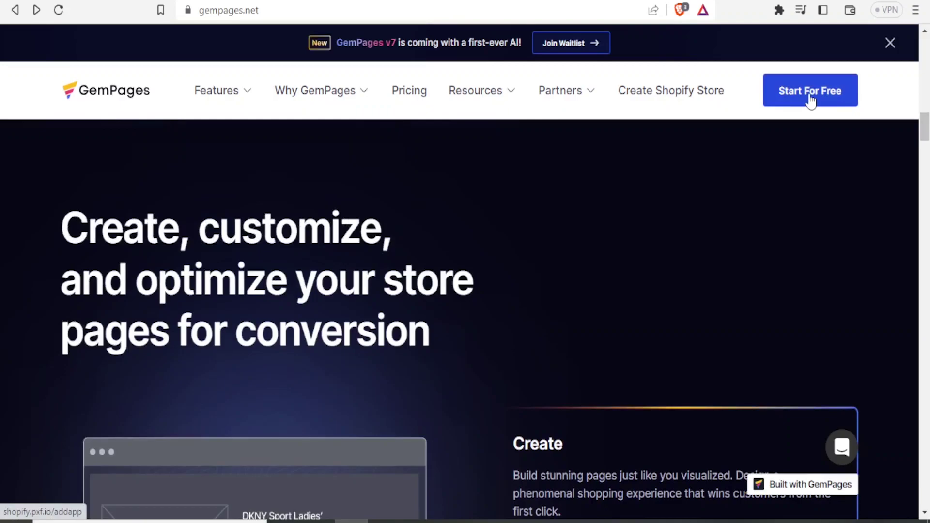
{"action": "left_click", "coordinate": [811, 100]}
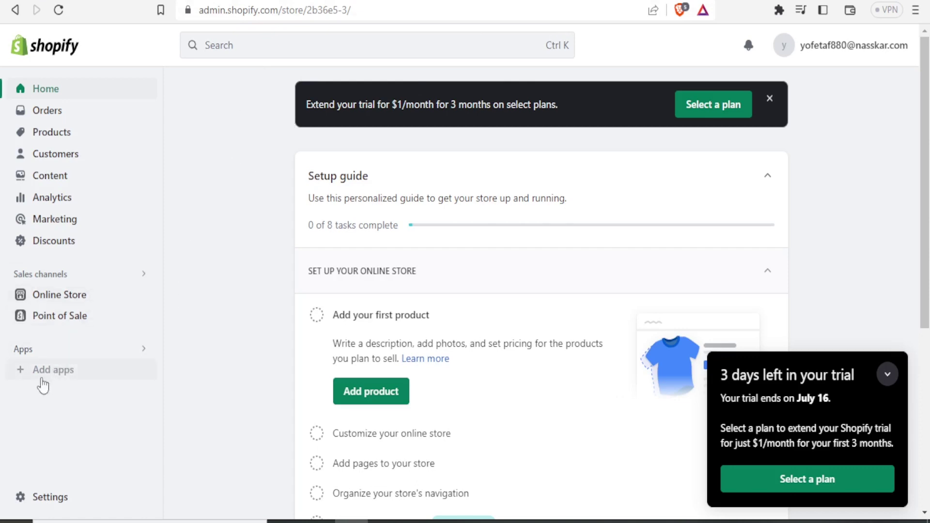
- Browse the Picked for you app suggestions and go to the full Shopify App Store
{"action": "left_click", "coordinate": [53, 375]}
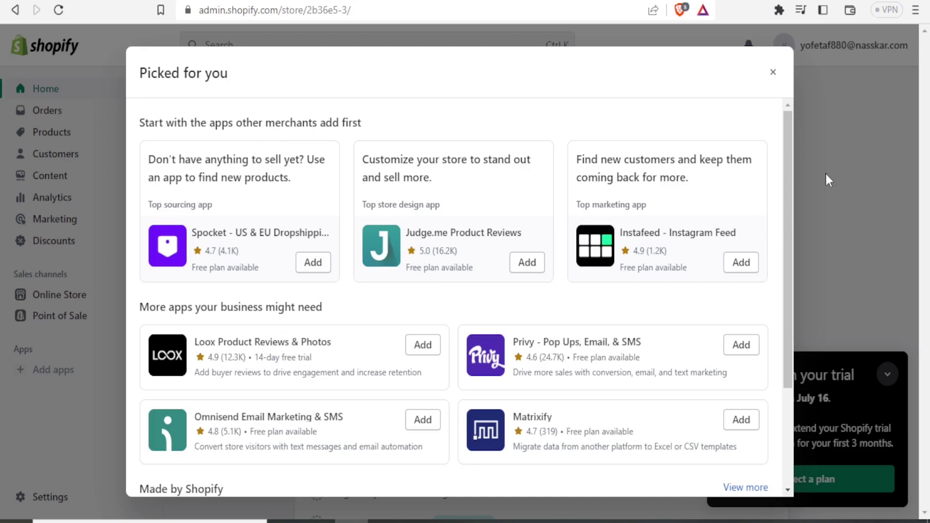
{"action": "left_click_drag", "start_coordinate": [790, 175], "coordinate": [794, 319]}
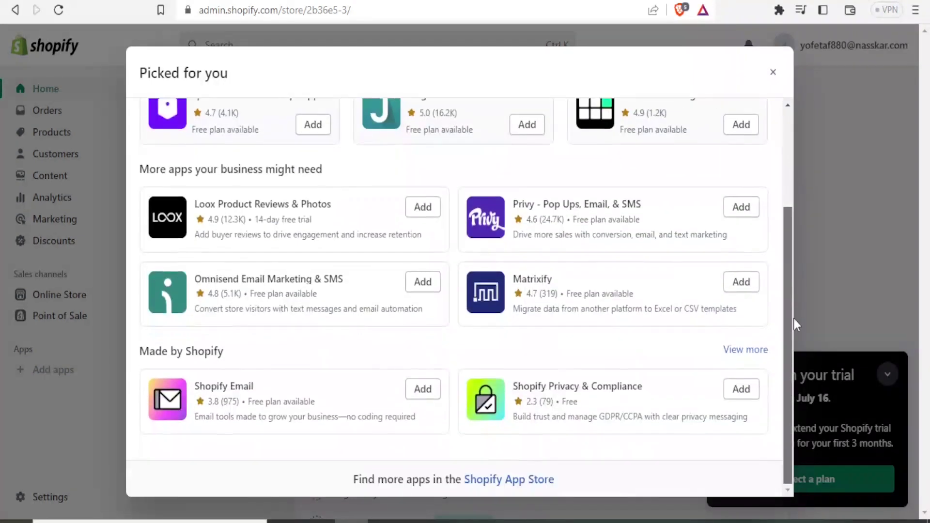
{"action": "left_click", "coordinate": [510, 490]}
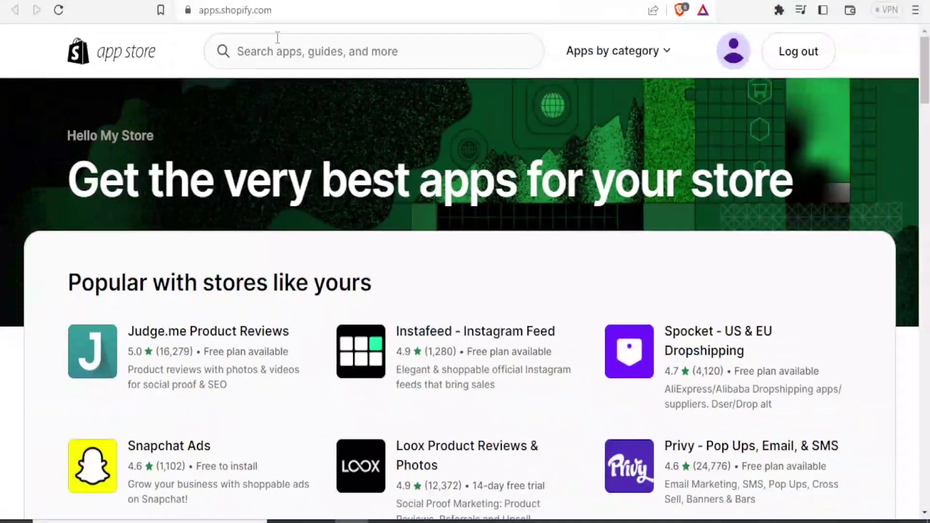
- Search the App Store for 'gemp' and add GemPages Landing Page Builder to the store, approving the install
{"action": "left_click", "coordinate": [275, 49]}
{"action": "type", "text": "gemp"}
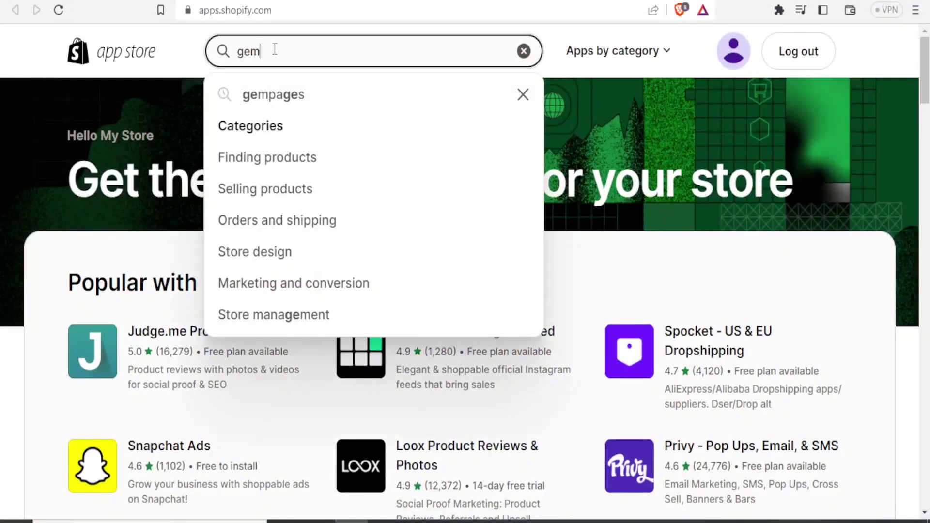
{"action": "left_click", "coordinate": [272, 95]}
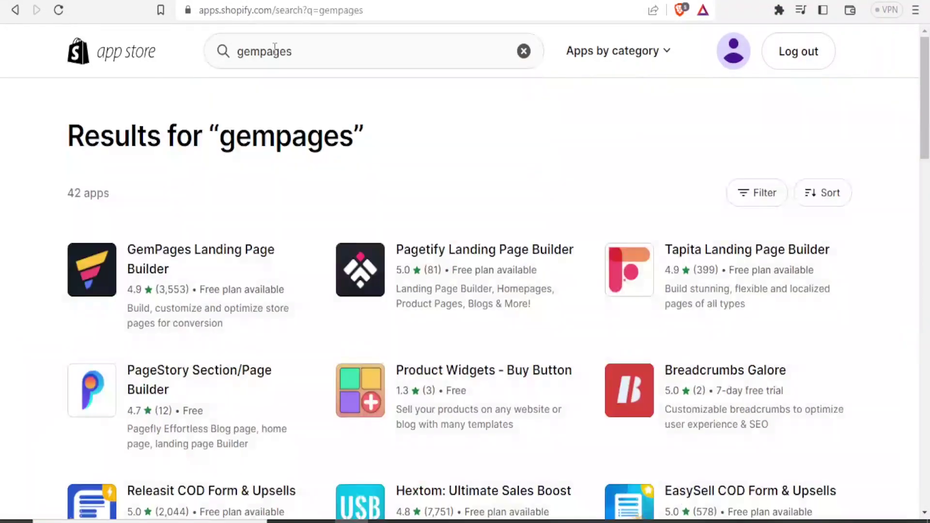
{"action": "left_click", "coordinate": [220, 261]}
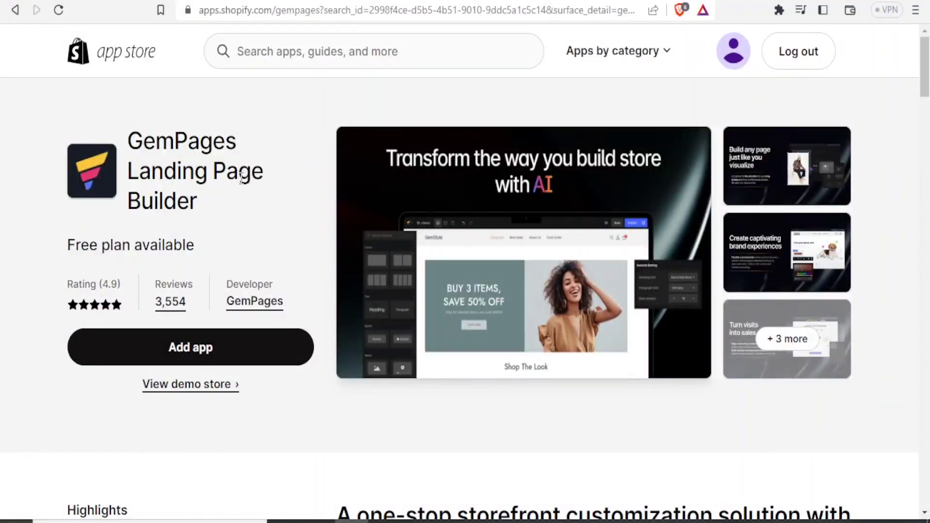
{"action": "left_click", "coordinate": [196, 353]}
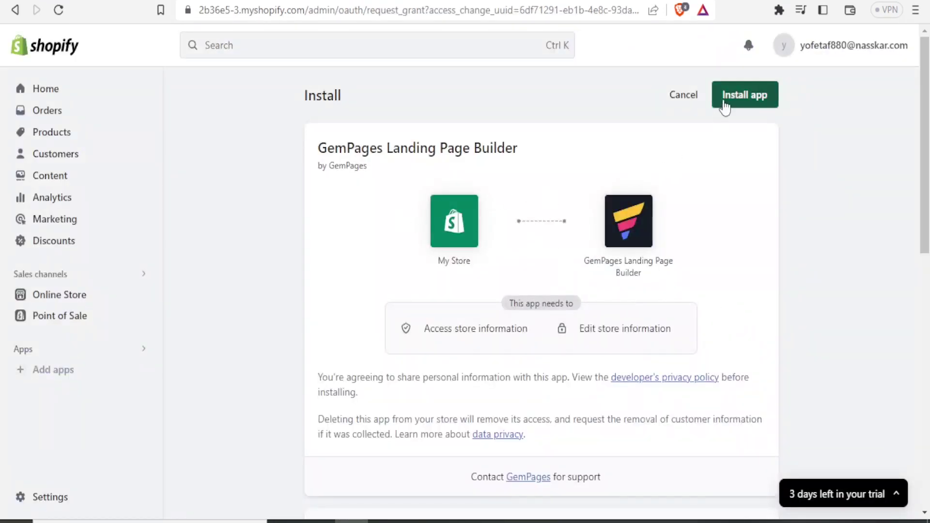
{"action": "left_click", "coordinate": [725, 103]}
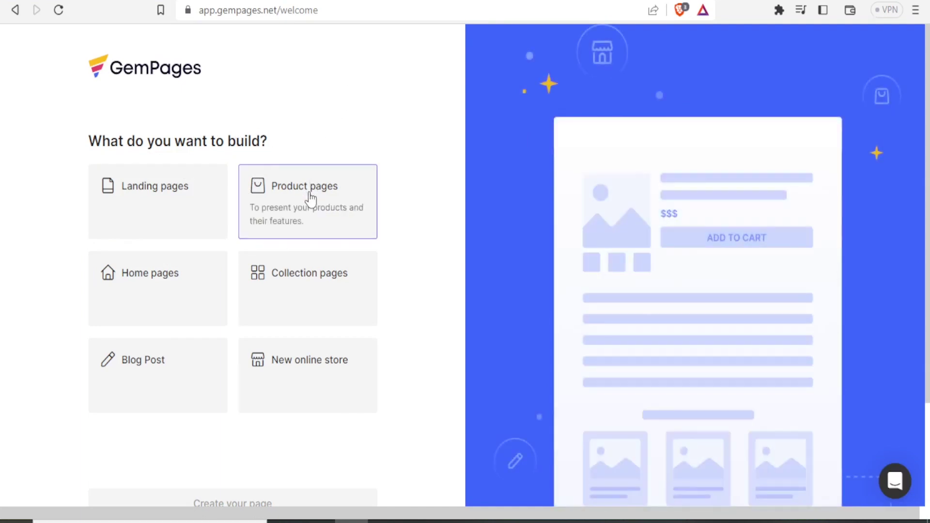
- Choose product pages as the page type and create the blank page in the editor
{"action": "left_click", "coordinate": [309, 196]}
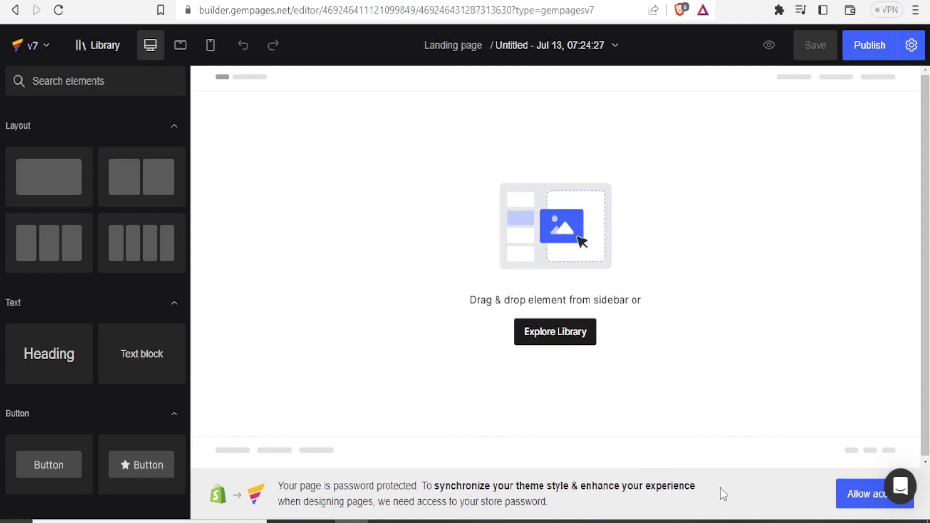
{"action": "left_click", "coordinate": [849, 501]}
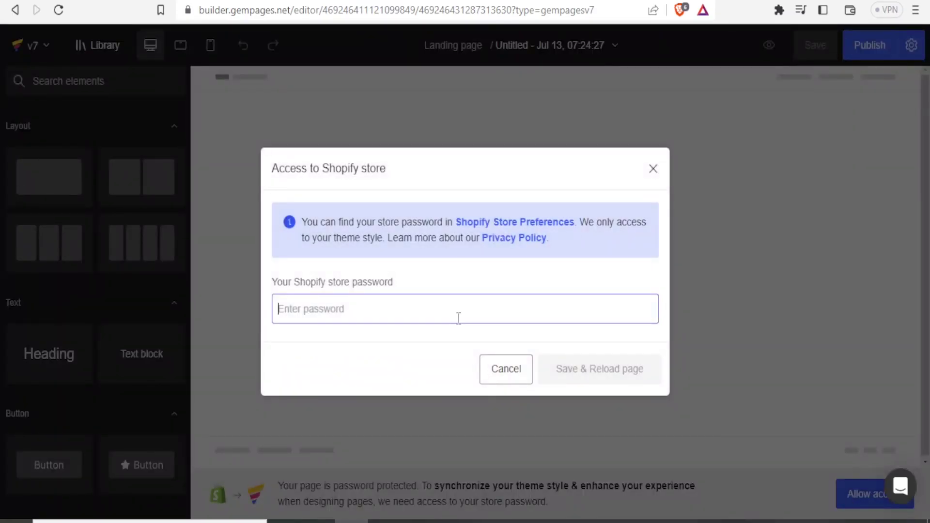
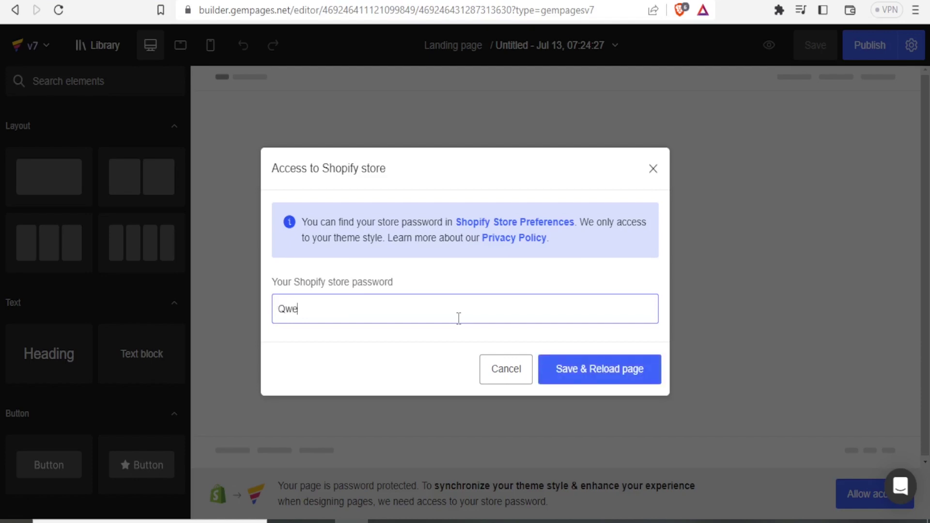
- Enter the Shopify store password in the access dialog and save to reload the editor
{"action": "left_click", "coordinate": [565, 381]}
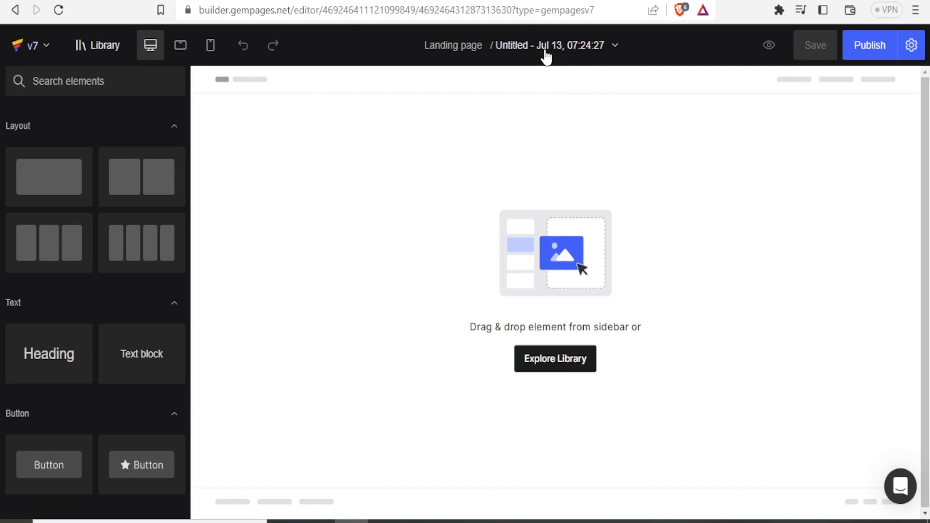
- Replace the page title with 'Victory Products'
{"action": "left_click", "coordinate": [546, 54]}
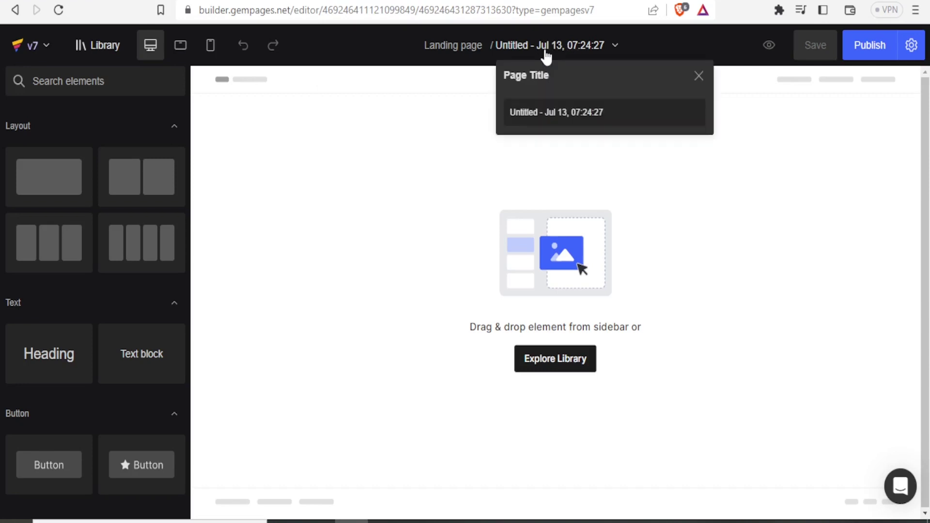
{"action": "left_click", "coordinate": [548, 112]}
{"action": "left_click_drag", "start_coordinate": [609, 113], "coordinate": [500, 124]}
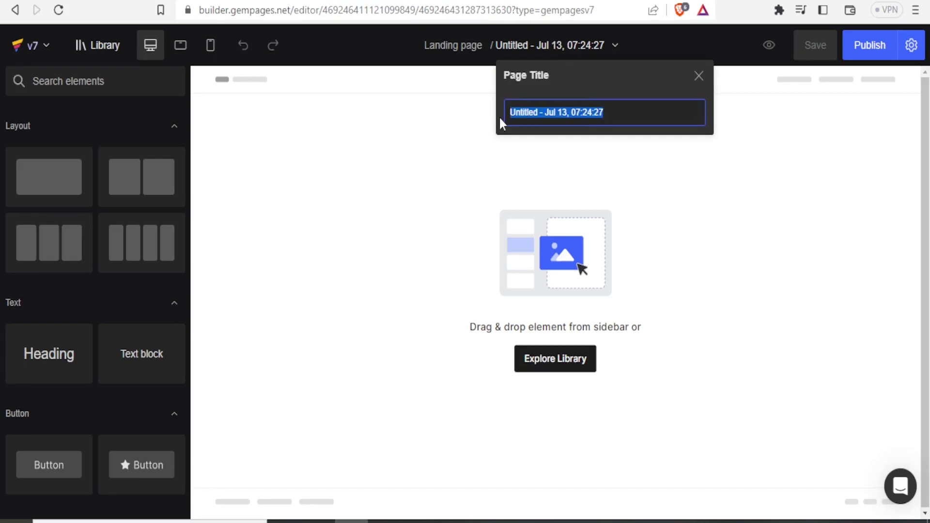
{"action": "type", "text": "Victory Products"}
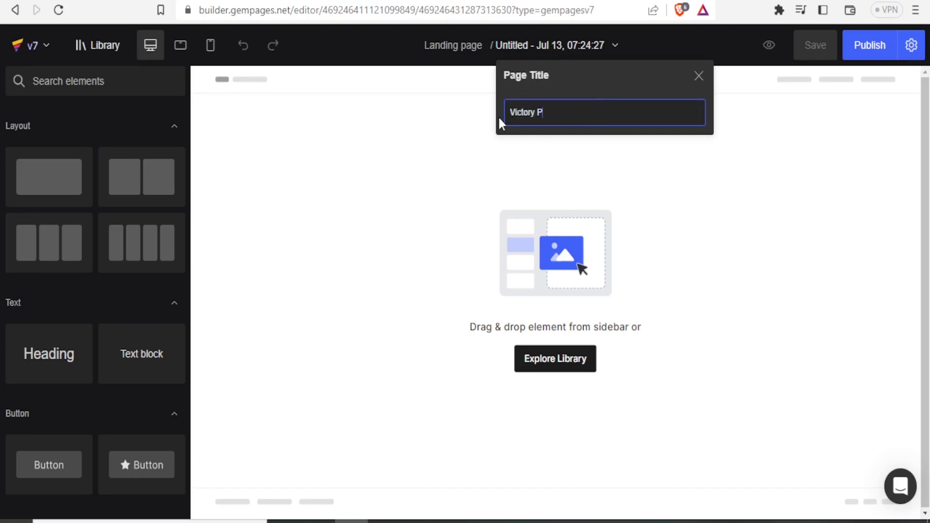
{"action": "key", "text": "Return"}
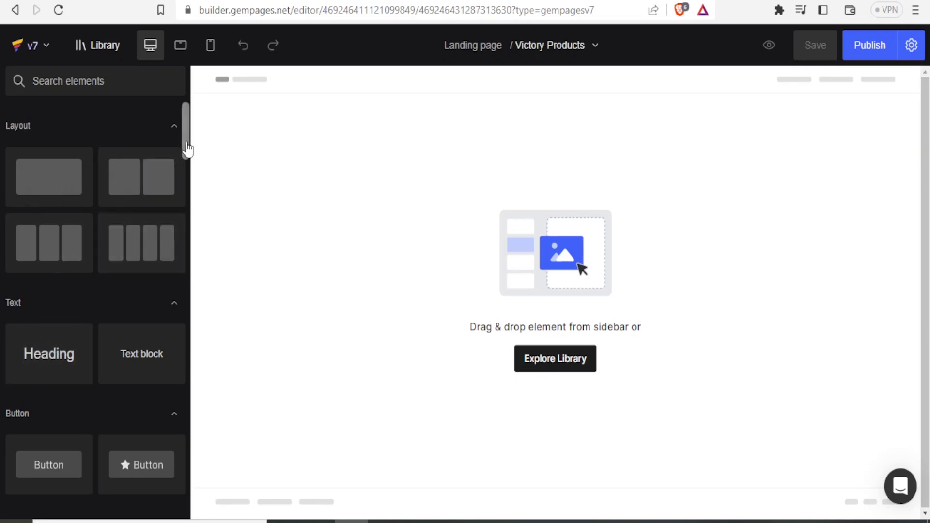
- Bring up the Library of ready-made sections
{"action": "left_click_drag", "start_coordinate": [187, 149], "coordinate": [188, 167]}
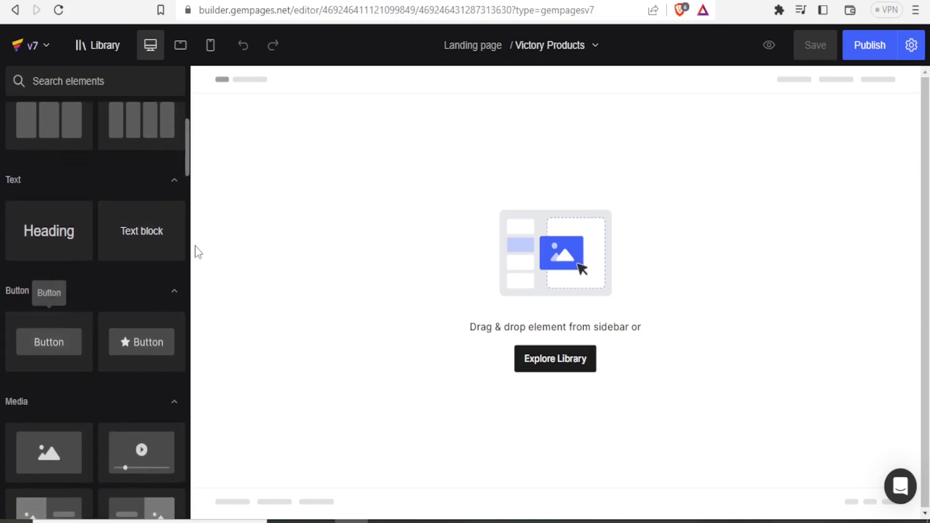
{"action": "left_click_drag", "start_coordinate": [185, 160], "coordinate": [186, 42]}
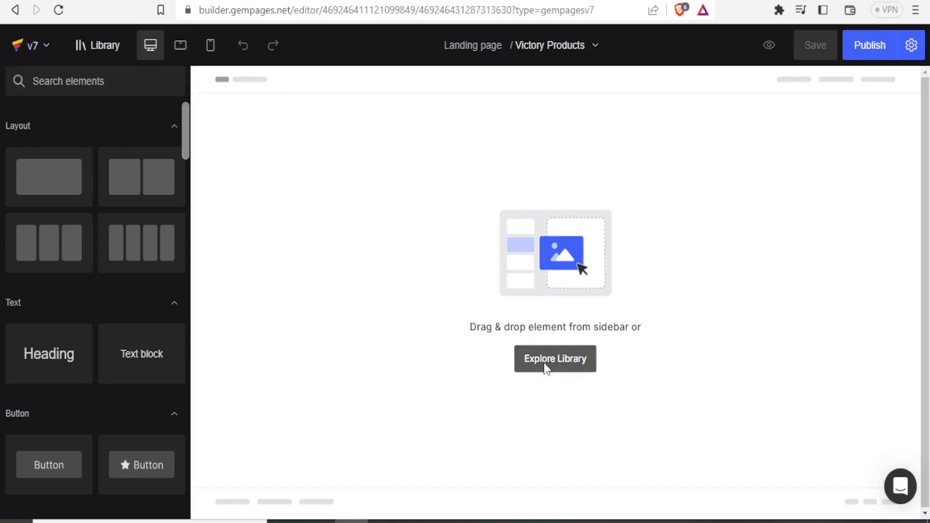
{"action": "left_click", "coordinate": [546, 368]}
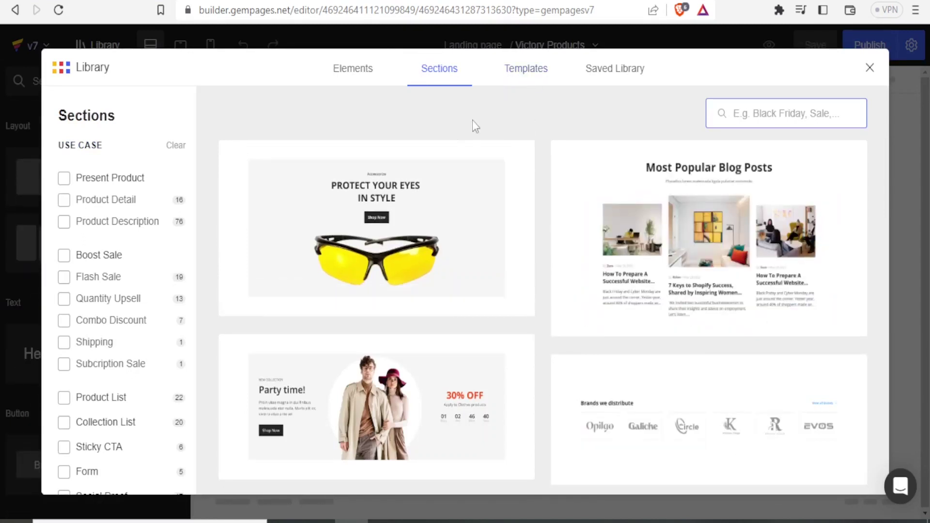
- Switch the Library to full page templates and browse the list
{"action": "left_click", "coordinate": [526, 72]}
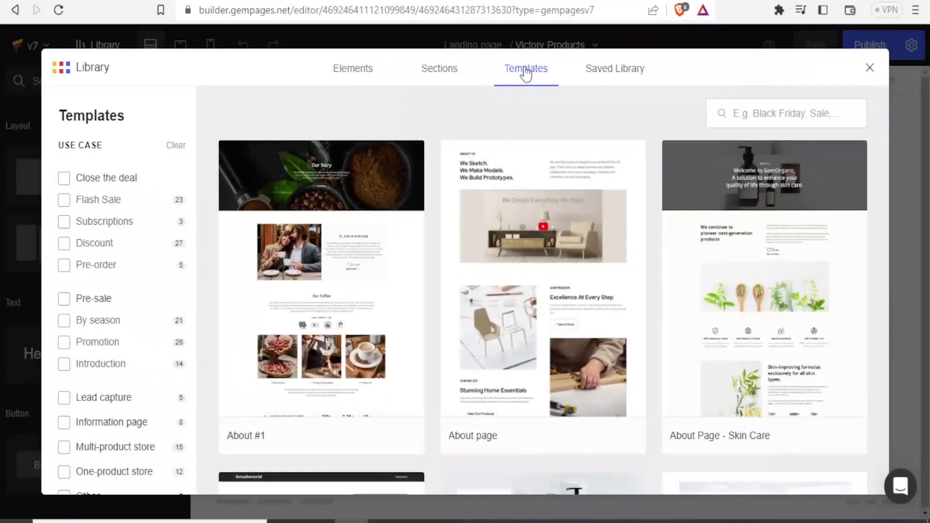
{"action": "mouse_move", "coordinate": [831, 239]}
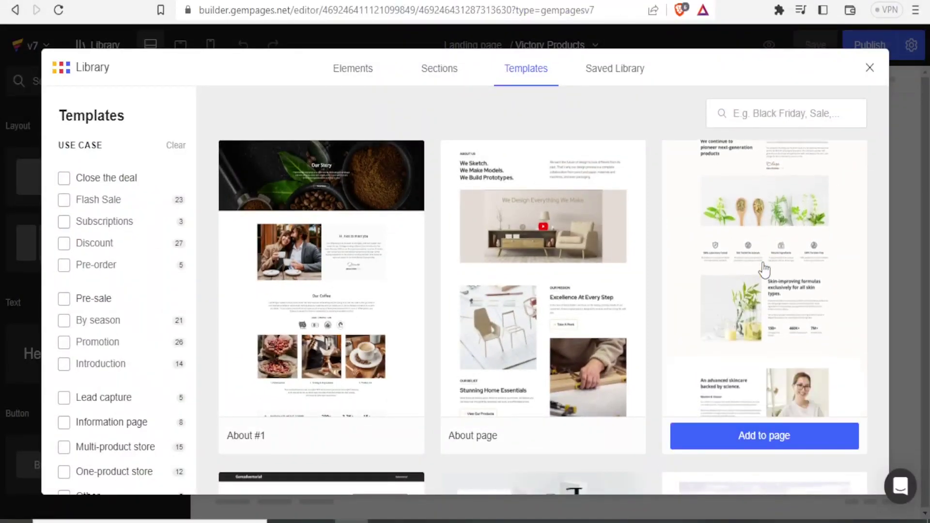
{"action": "scroll", "coordinate": [765, 270], "scroll_direction": "down", "scroll_amount": 2}
{"action": "scroll", "coordinate": [765, 270], "scroll_direction": "down", "scroll_amount": 4}
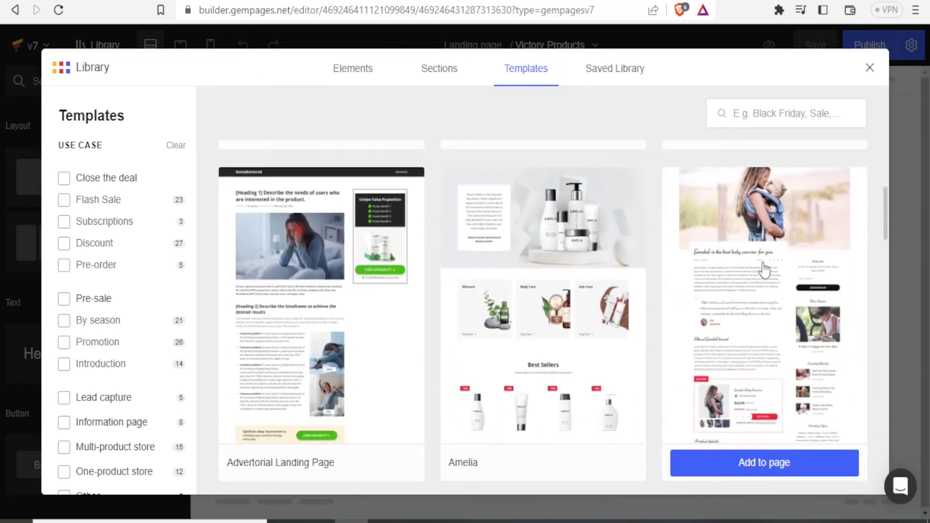
{"action": "scroll", "coordinate": [765, 270], "scroll_direction": "down", "scroll_amount": 2}
{"action": "scroll", "coordinate": [765, 270], "scroll_direction": "down", "scroll_amount": 3}
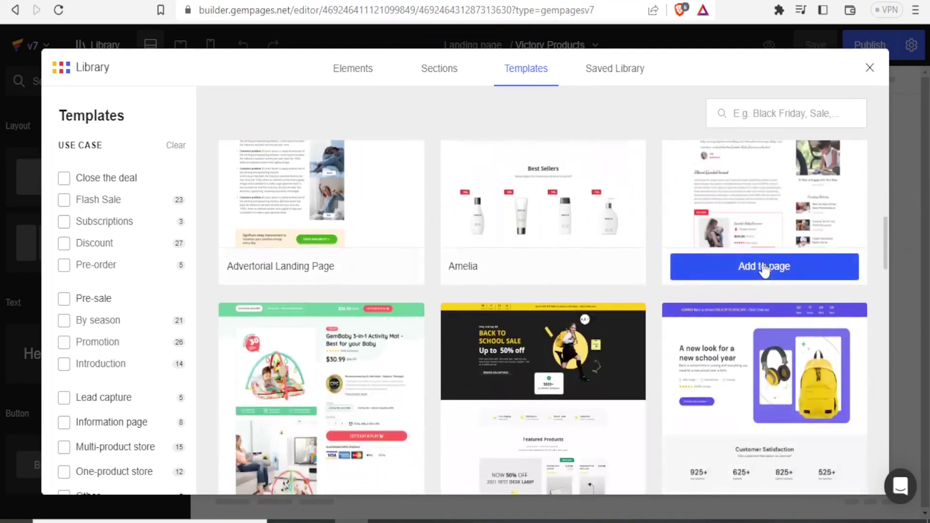
{"action": "scroll", "coordinate": [764, 270], "scroll_direction": "down", "scroll_amount": 3}
{"action": "scroll", "coordinate": [765, 270], "scroll_direction": "down", "scroll_amount": 3}
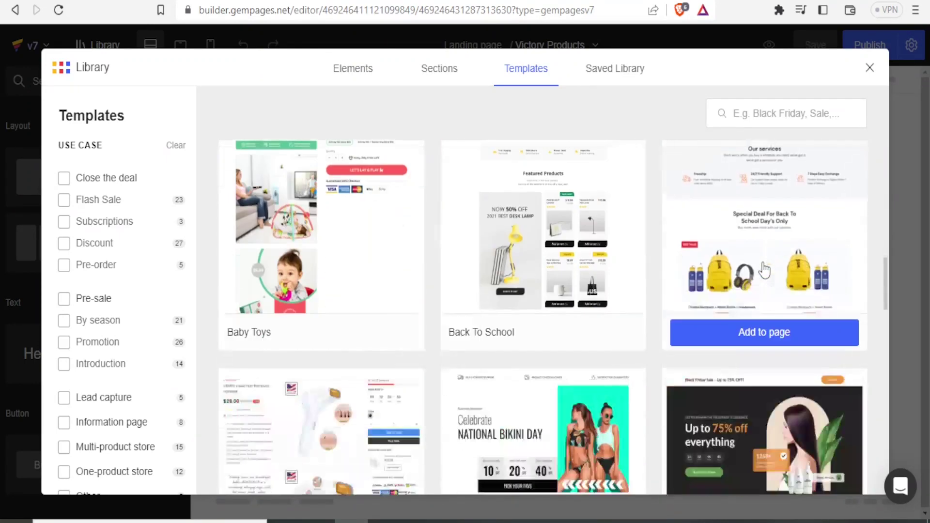
{"action": "scroll", "coordinate": [765, 270], "scroll_direction": "up", "scroll_amount": 6}
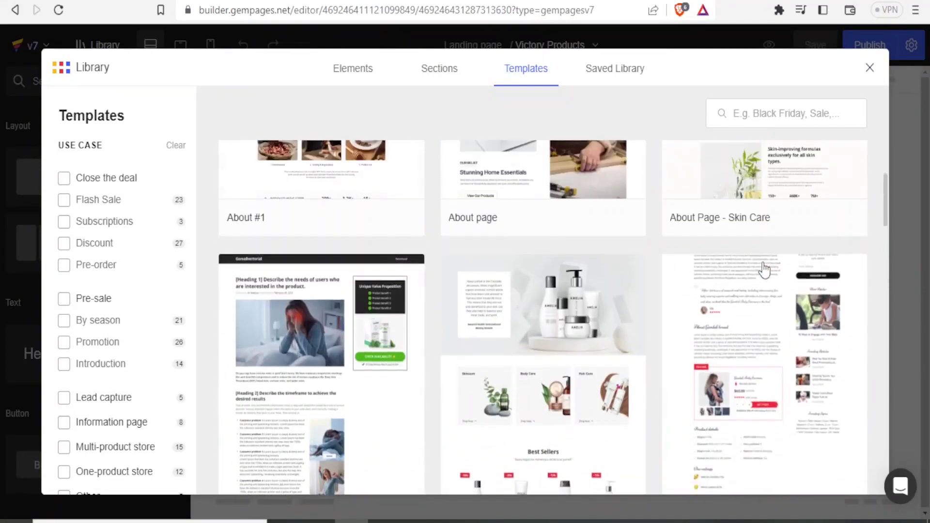
{"action": "scroll", "coordinate": [765, 270], "scroll_direction": "up", "scroll_amount": 3}
- Search the templates for 'tech' and add Black Friday - Tech Deals to the page
{"action": "left_click", "coordinate": [755, 108]}
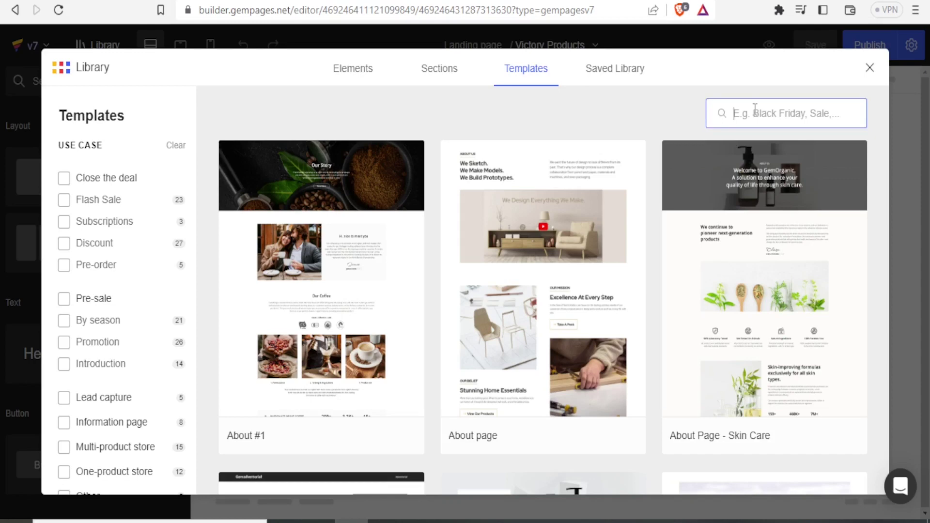
{"action": "type", "text": "f"}
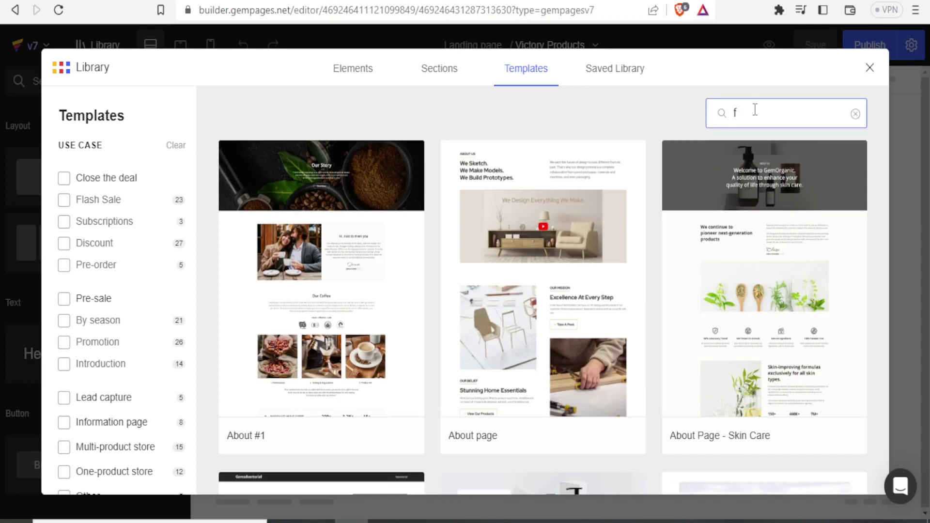
{"action": "type", "text": "ashion"}
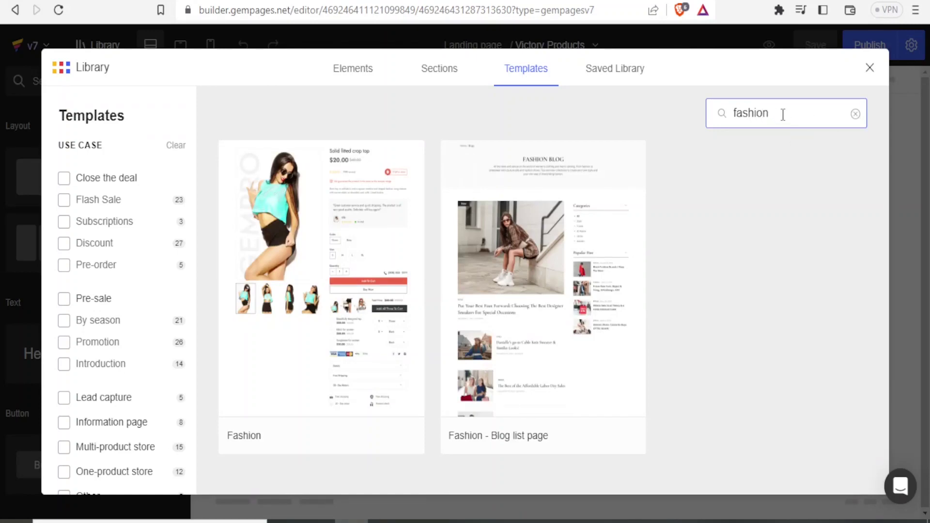
{"action": "left_click_drag", "start_coordinate": [783, 114], "coordinate": [721, 113]}
{"action": "type", "text": "tech"}
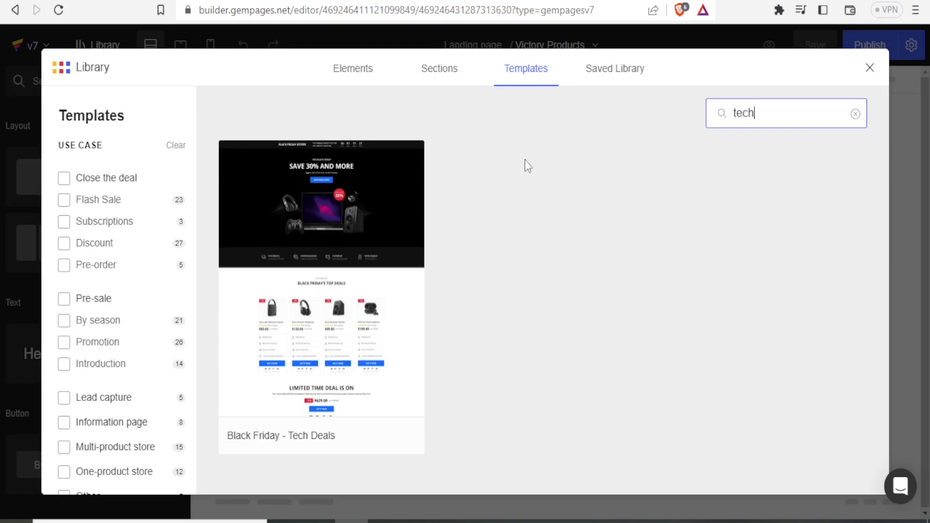
{"action": "mouse_move", "coordinate": [339, 233]}
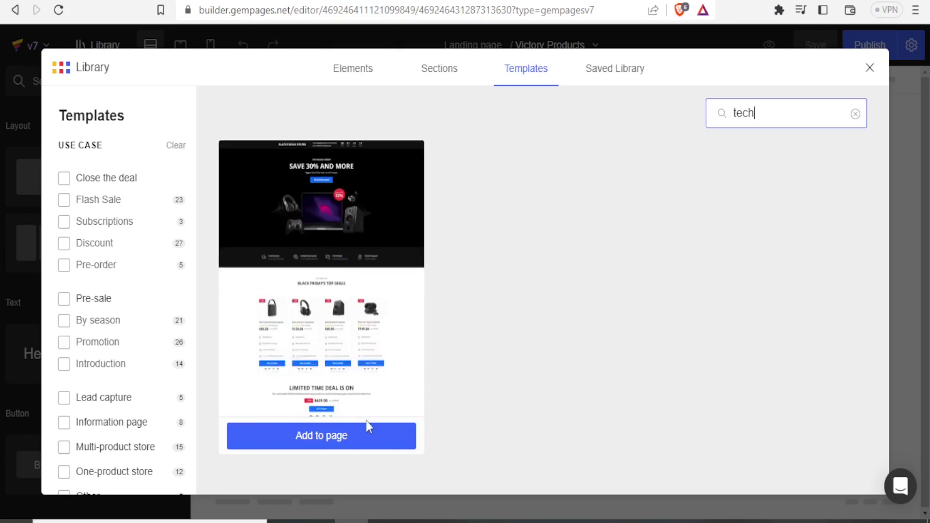
{"action": "left_click", "coordinate": [349, 436]}
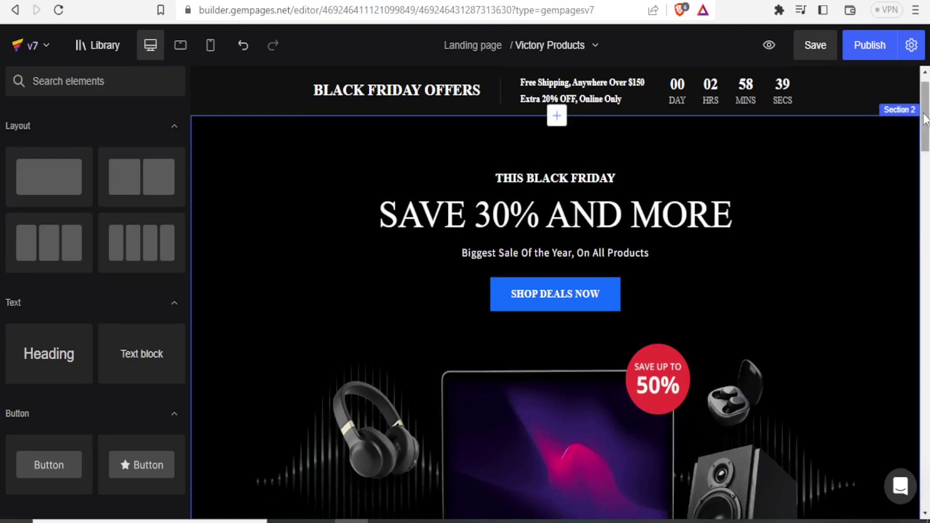
- Scroll the canvas to review the imported hero, deals, testimonials and FAQ sections
{"action": "left_click_drag", "start_coordinate": [926, 119], "coordinate": [923, 83]}
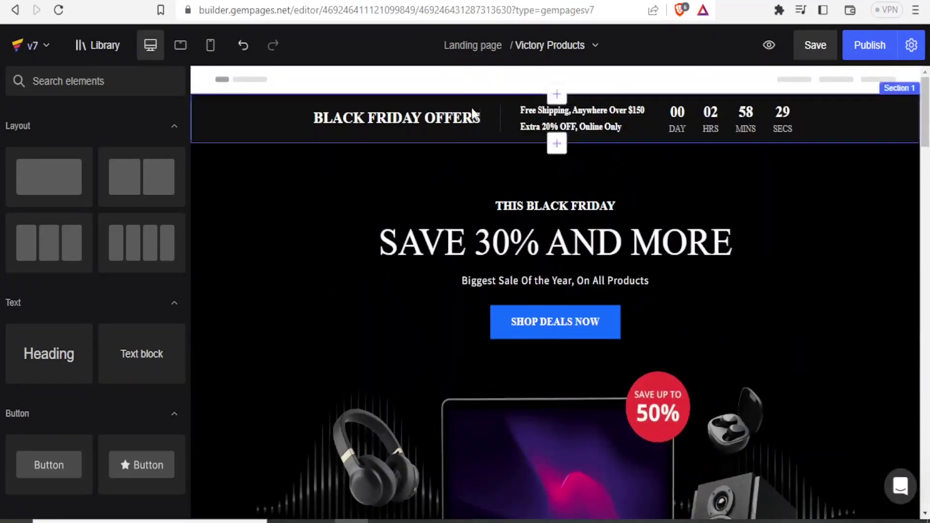
- Change the BLACK FRIDAY OFFERS header text to VICTORY MID YEAR OFFERS
{"action": "left_click", "coordinate": [468, 123]}
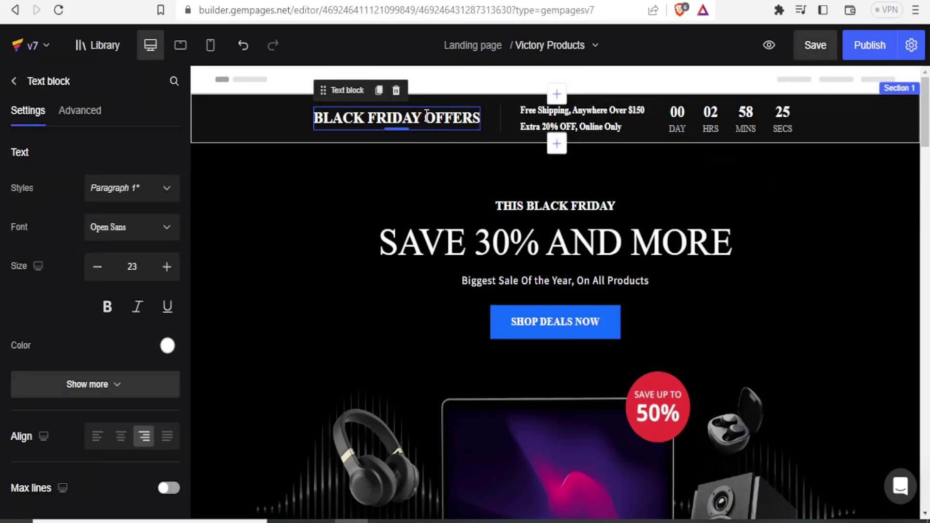
{"action": "double_click", "coordinate": [426, 116]}
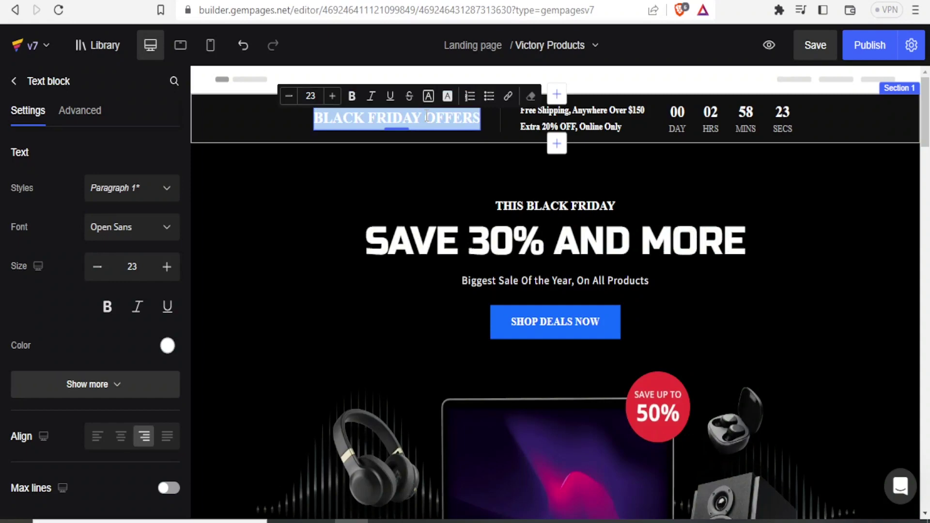
{"action": "type", "text": "VICTORY"}
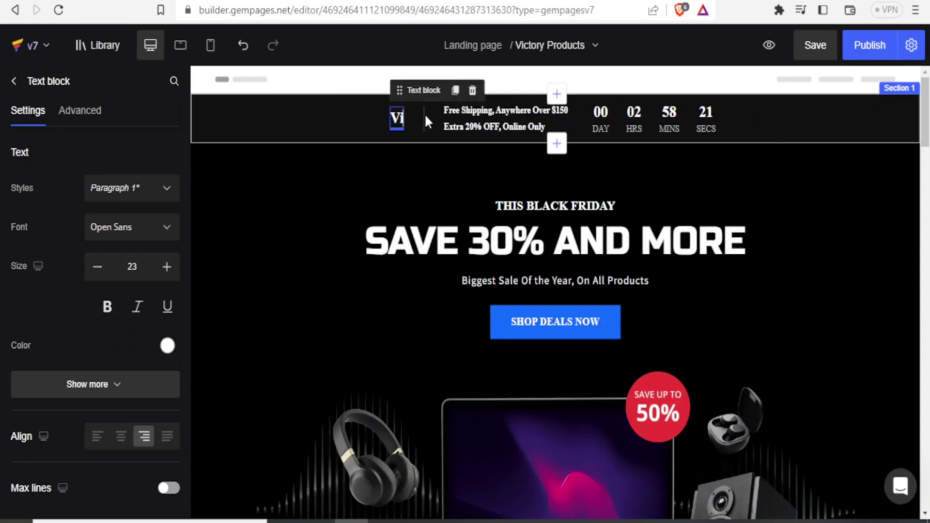
{"action": "type", "text": " MID YEAR OFFERS"}
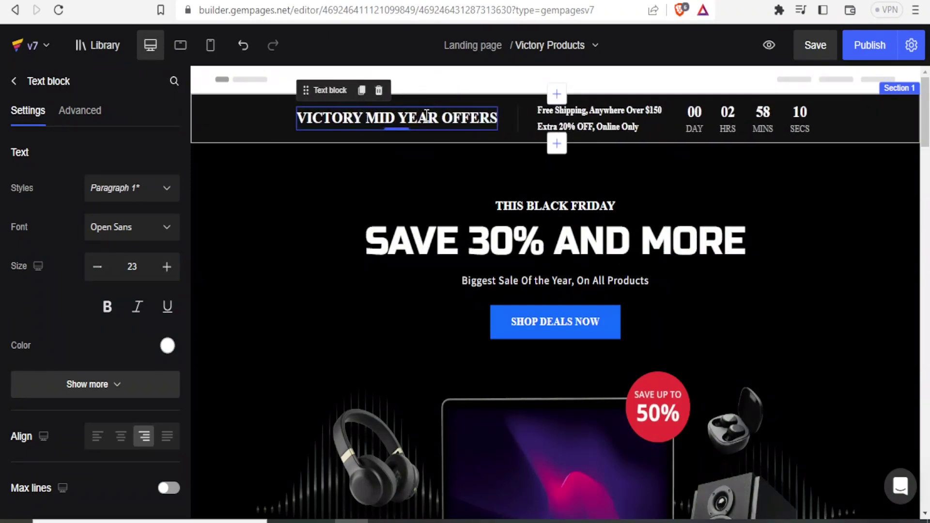
{"action": "left_click", "coordinate": [457, 179]}
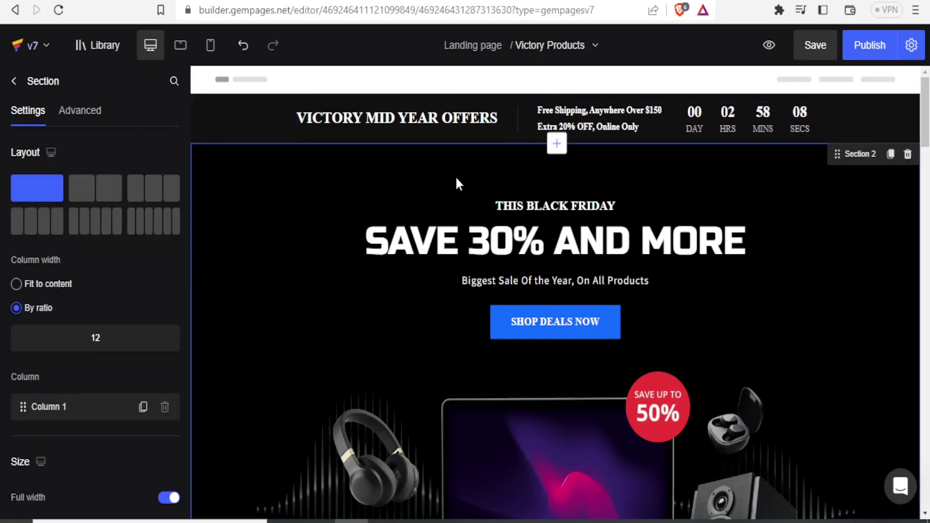
- Make the whole heading font size 32, underlined and bold
{"action": "left_click", "coordinate": [457, 124]}
{"action": "key", "text": "ctrl+a"}
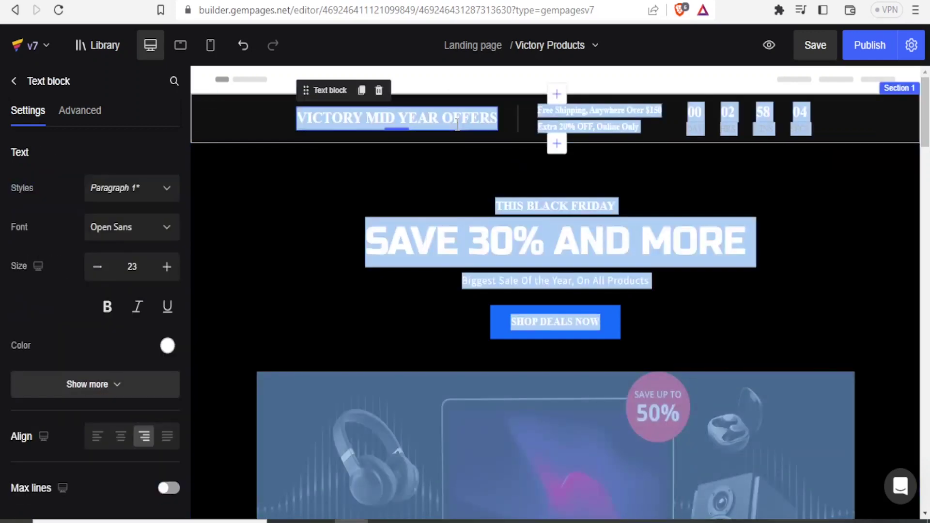
{"action": "double_click", "coordinate": [458, 124]}
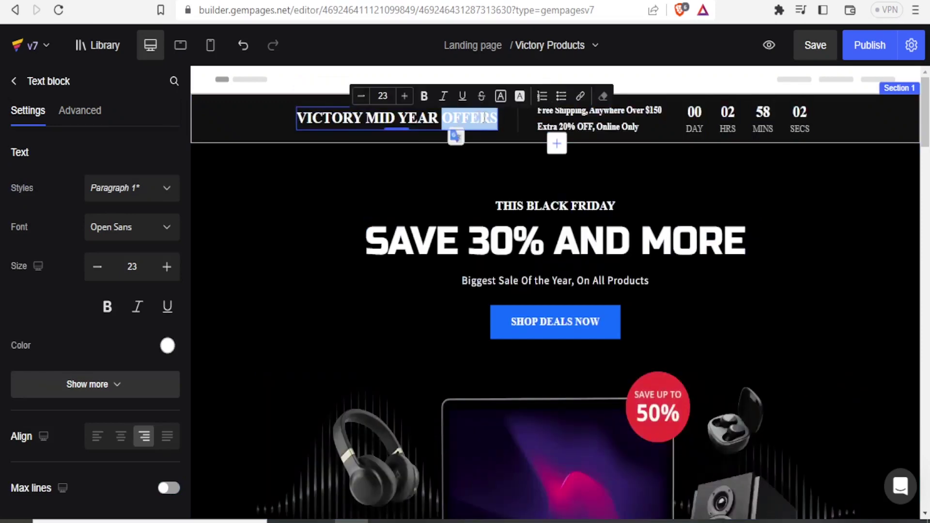
{"action": "left_click", "coordinate": [486, 117]}
{"action": "left_click_drag", "start_coordinate": [496, 116], "coordinate": [301, 123]}
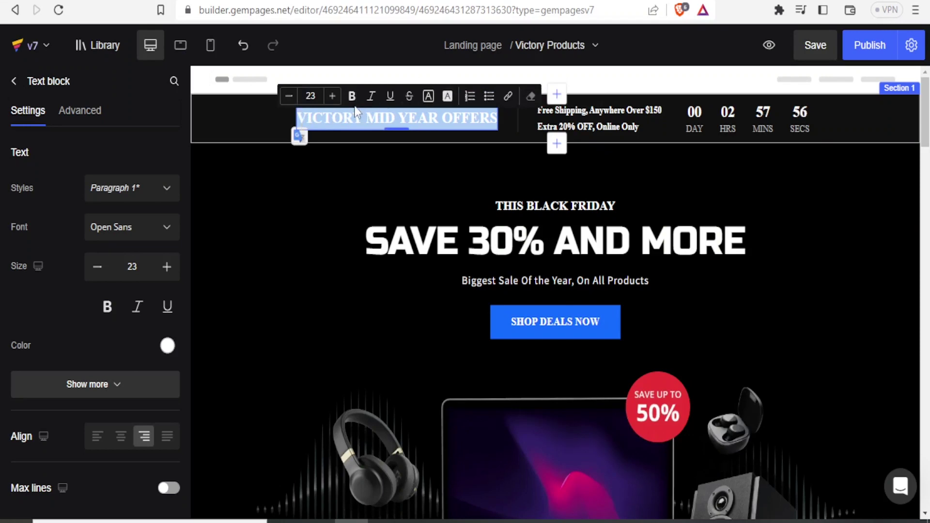
{"action": "left_click", "coordinate": [333, 96]}
{"action": "left_click", "coordinate": [333, 96]}
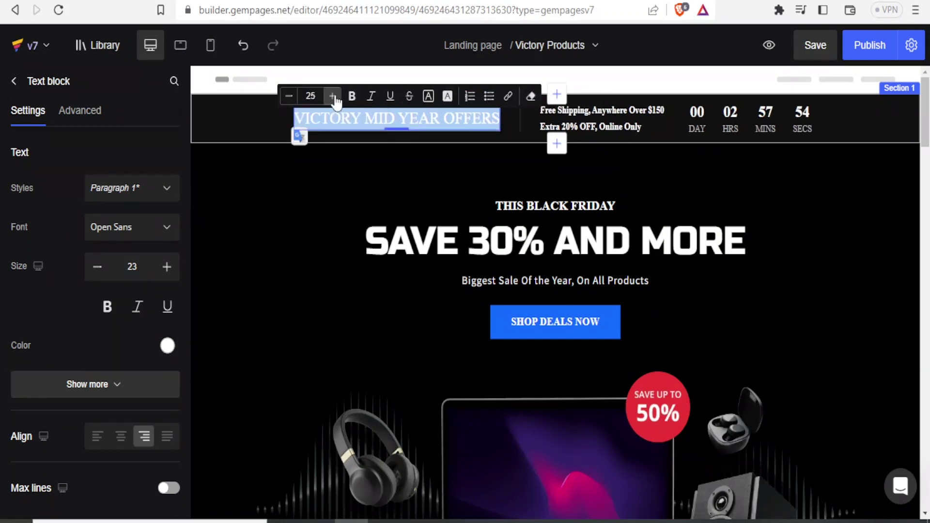
{"action": "left_click", "coordinate": [332, 96]}
{"action": "left_click", "coordinate": [332, 96]}
{"action": "left_click", "coordinate": [332, 96]}
{"action": "left_click", "coordinate": [332, 96]}
{"action": "left_click", "coordinate": [332, 96]}
{"action": "left_click", "coordinate": [333, 96]}
{"action": "left_click", "coordinate": [333, 96]}
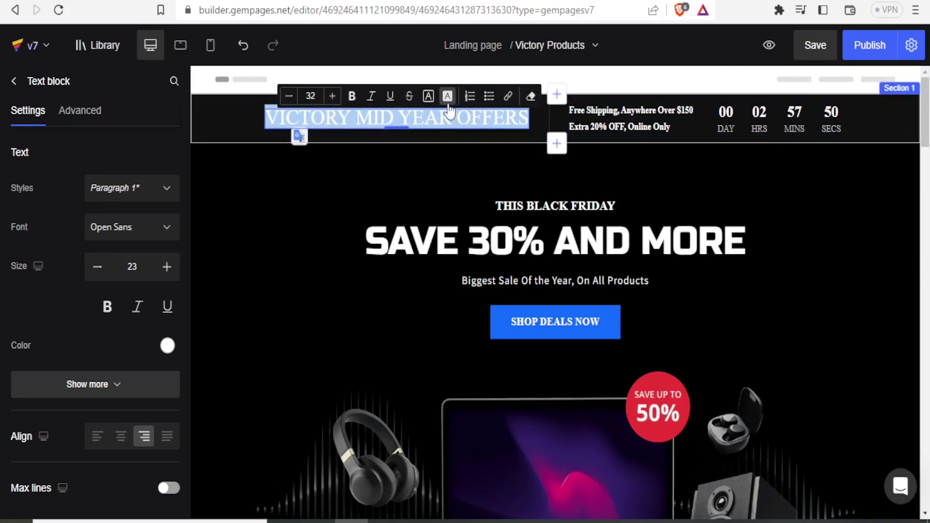
{"action": "left_click", "coordinate": [389, 96]}
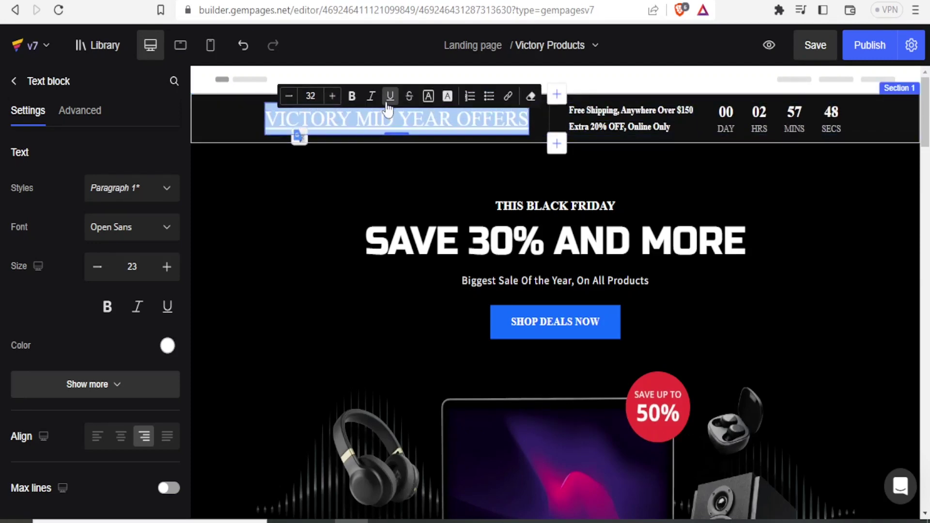
{"action": "left_click", "coordinate": [354, 99]}
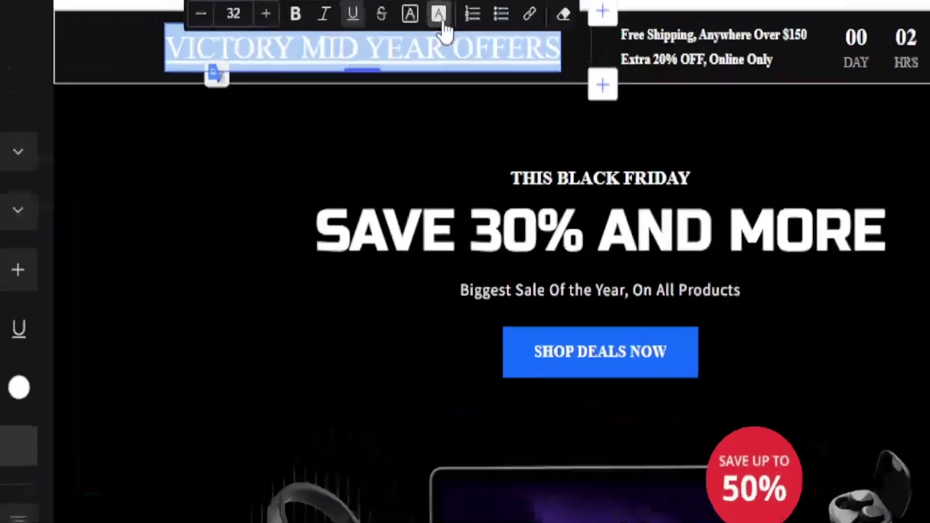
- Give the heading a bright red F90000 highlight
{"action": "left_click", "coordinate": [440, 15]}
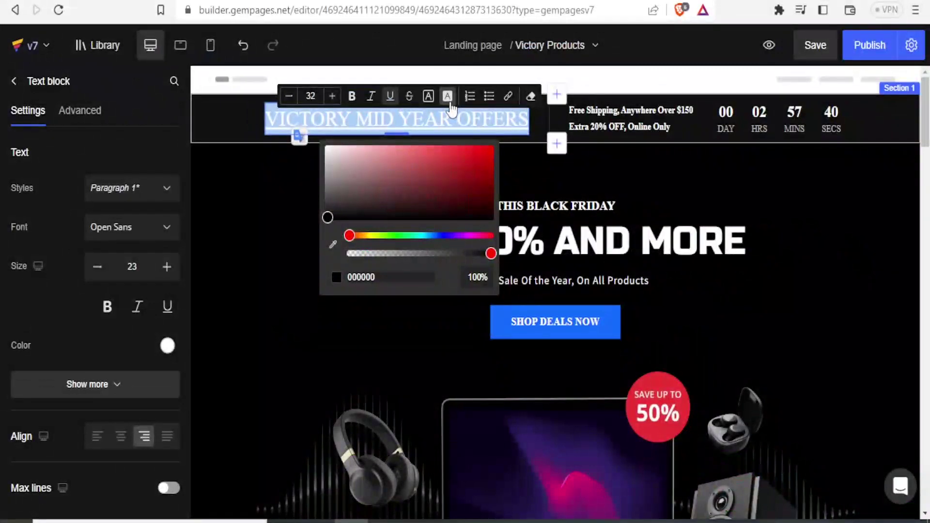
{"action": "left_click", "coordinate": [406, 191]}
{"action": "left_click", "coordinate": [492, 162]}
{"action": "left_click_drag", "start_coordinate": [491, 162], "coordinate": [495, 150]}
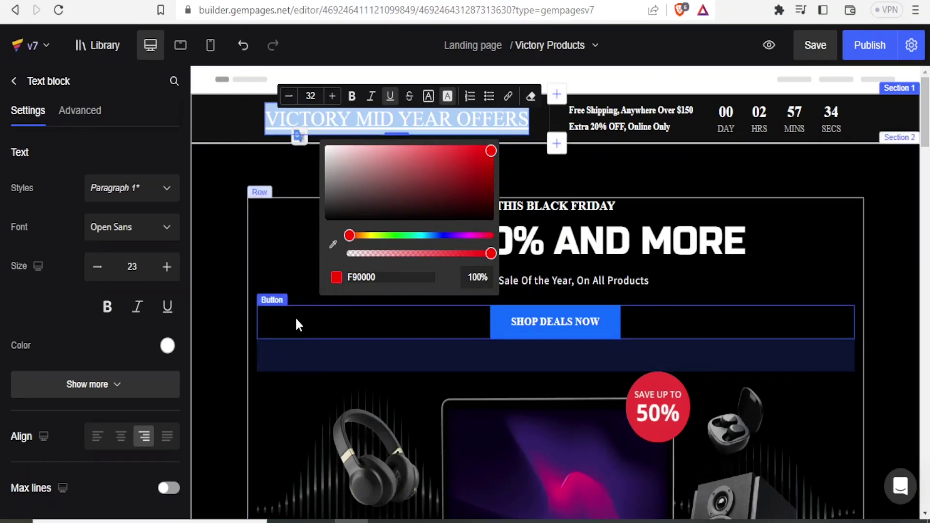
{"action": "left_click", "coordinate": [296, 319]}
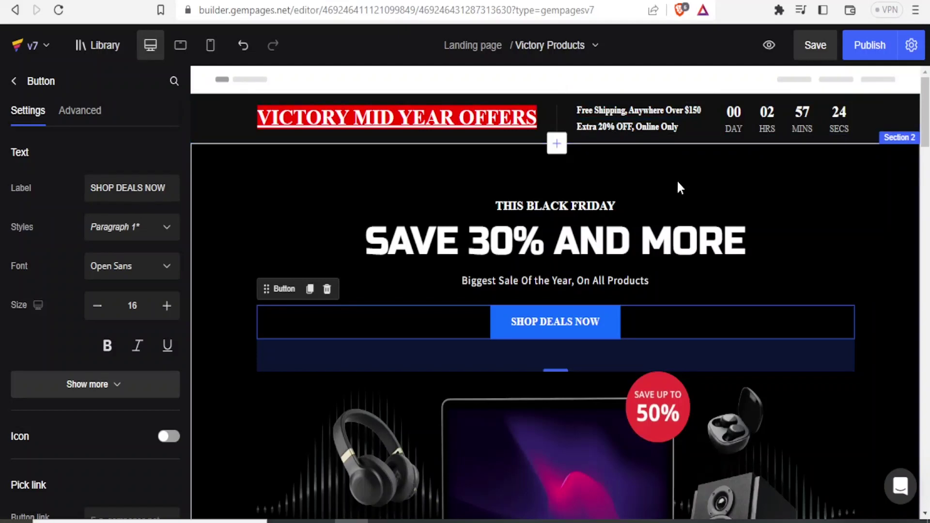
- Retype the THIS BLACK FRIDAY line as THIS MID YEAR
{"action": "left_click", "coordinate": [594, 207]}
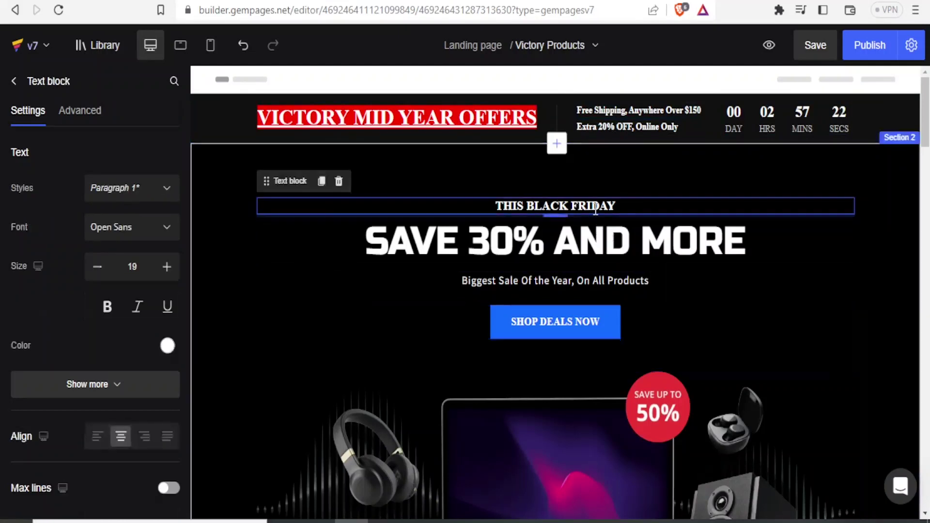
{"action": "left_click", "coordinate": [609, 204]}
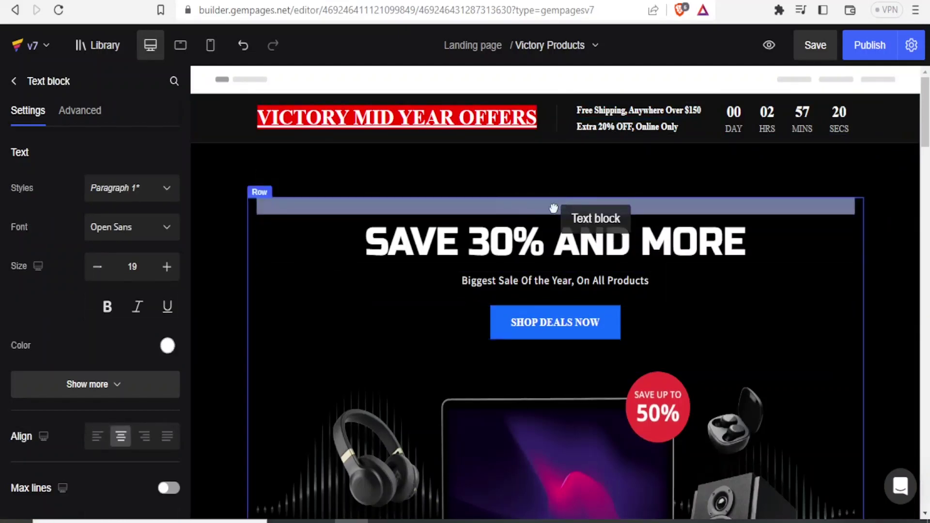
{"action": "key", "text": "Home"}
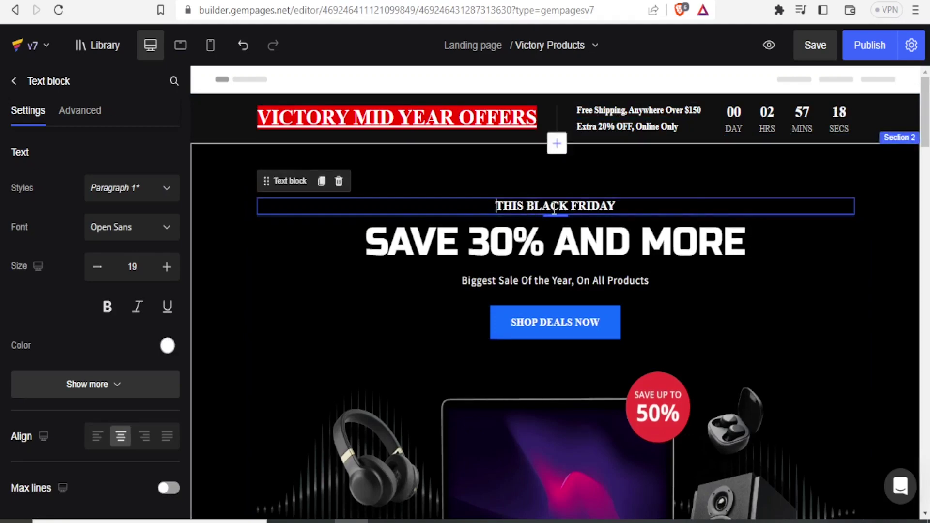
{"action": "key", "text": "shift+End"}
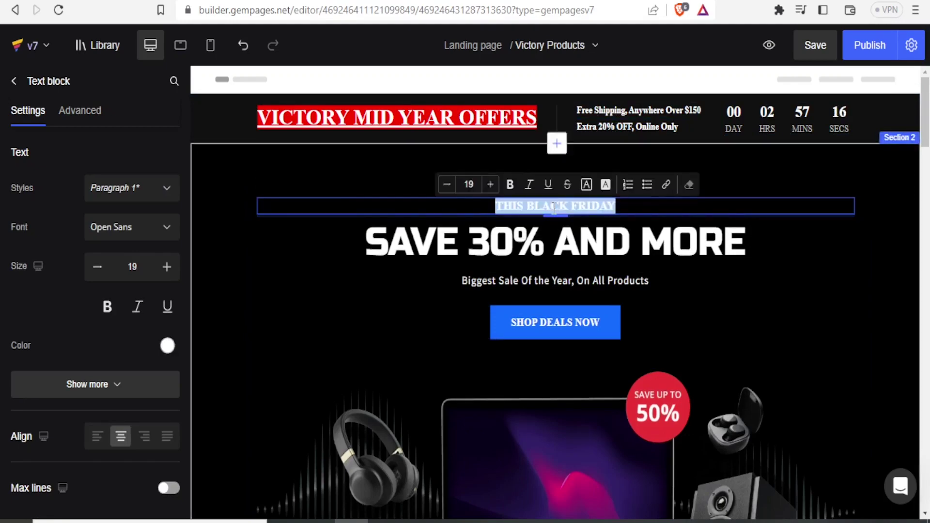
{"action": "type", "text": "THIS MID YEAR"}
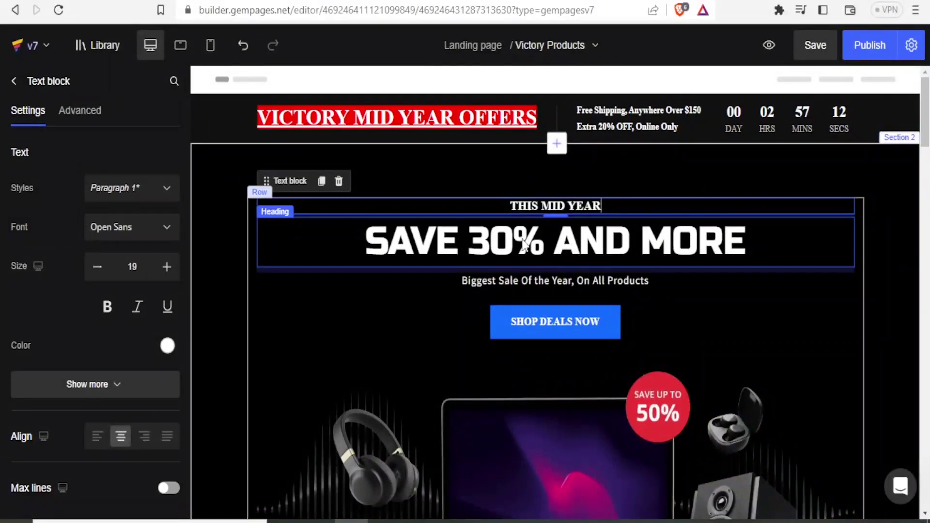
- Change the headline from SAVE 30% AND MORE to SAVE 40% AND MORE
{"action": "left_click", "coordinate": [524, 245]}
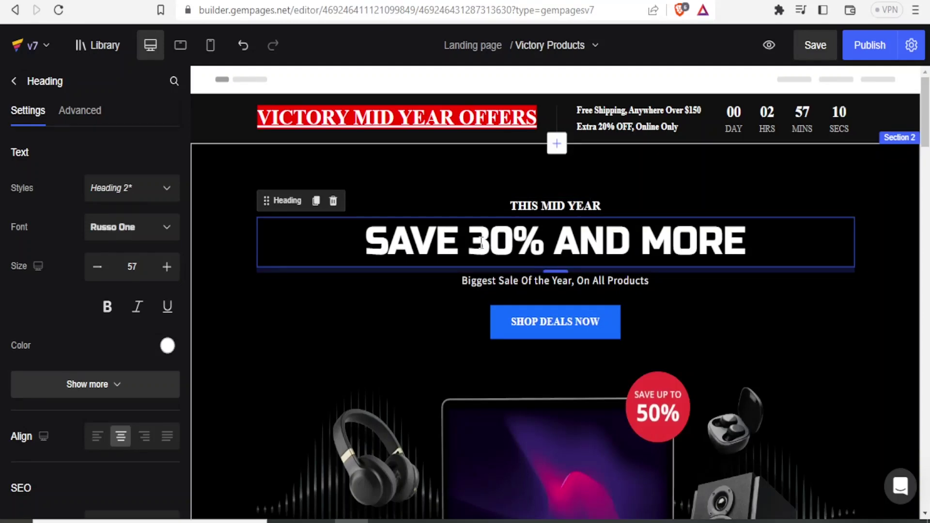
{"action": "key", "text": "BackSpace"}
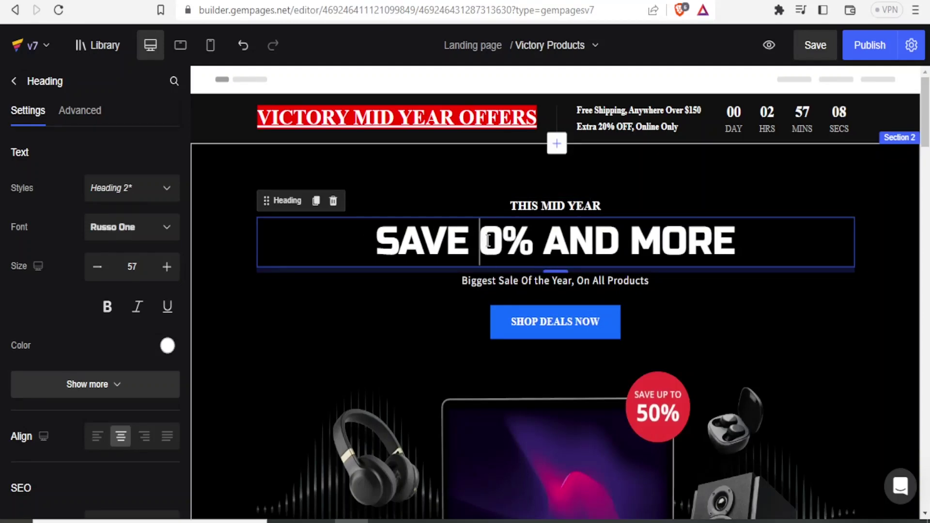
{"action": "type", "text": "4"}
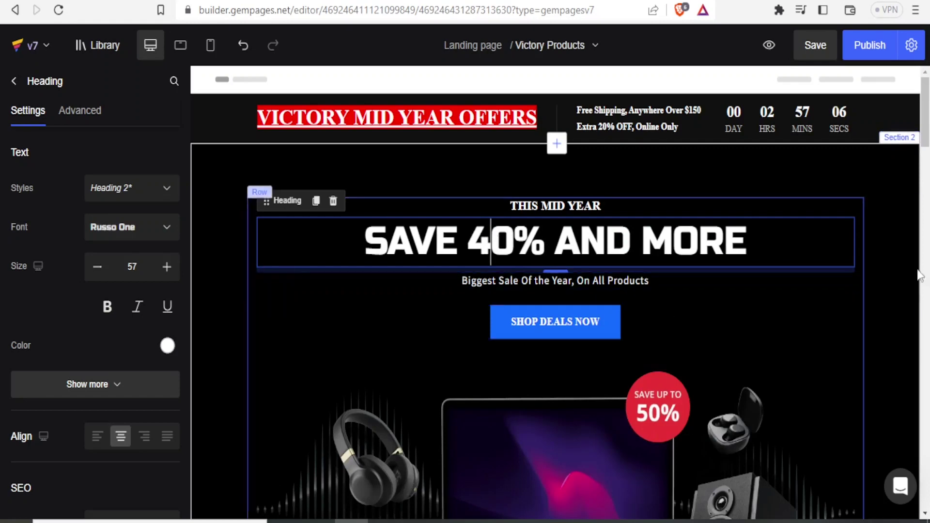
{"action": "left_click_drag", "start_coordinate": [925, 141], "coordinate": [925, 160]}
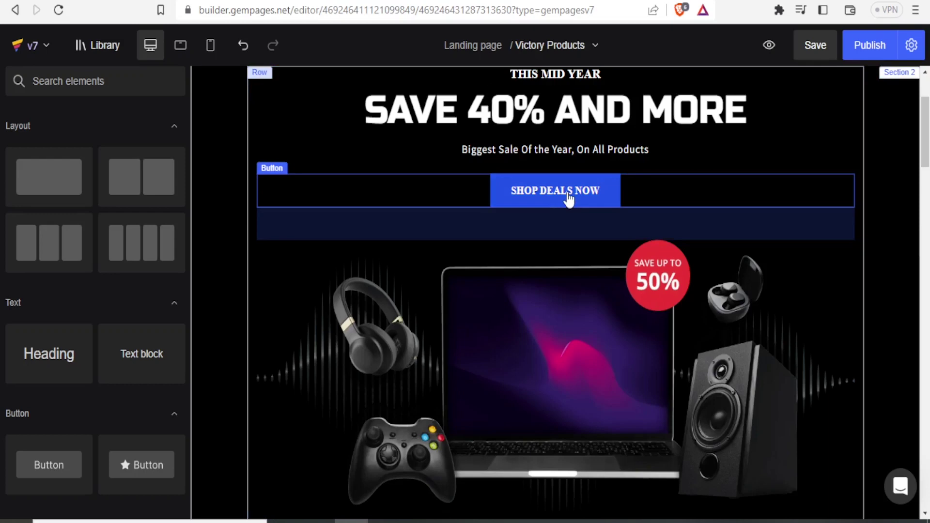
- Swap the hero's tech-gadgets picture for the gold rings PNG from Downloads
{"action": "left_click", "coordinate": [560, 337]}
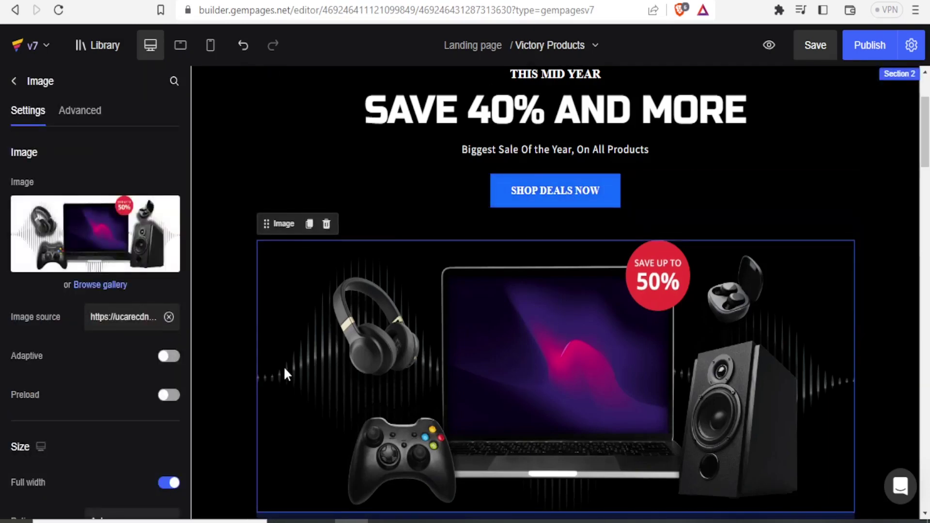
{"action": "mouse_move", "coordinate": [108, 255]}
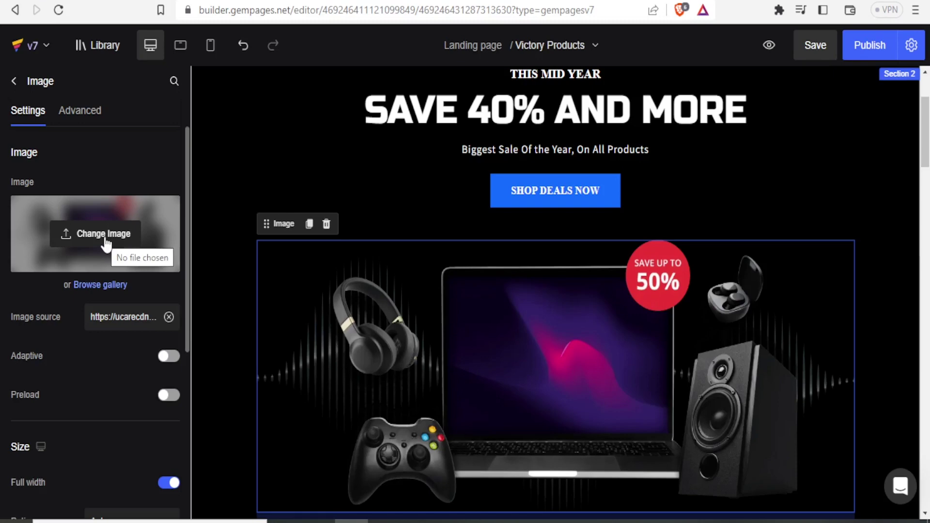
{"action": "left_click", "coordinate": [103, 234]}
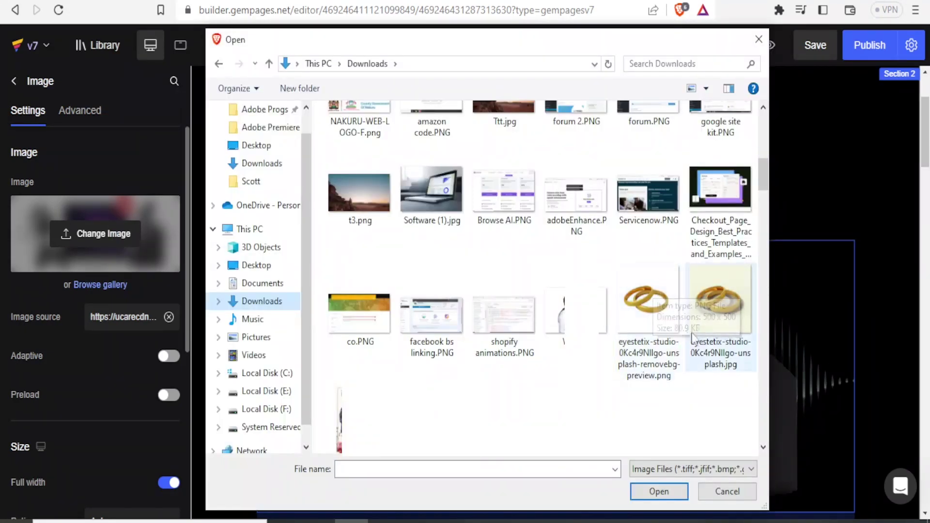
{"action": "left_click", "coordinate": [662, 310]}
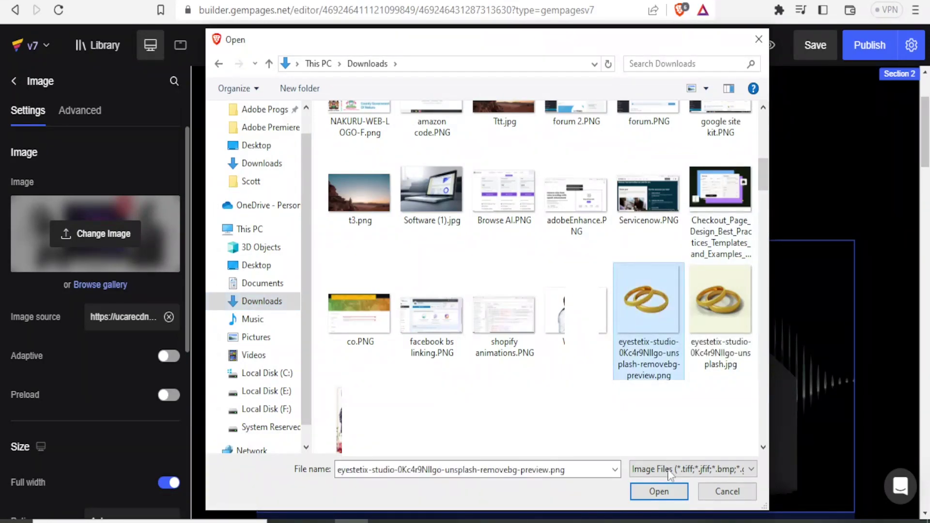
{"action": "left_click", "coordinate": [663, 490]}
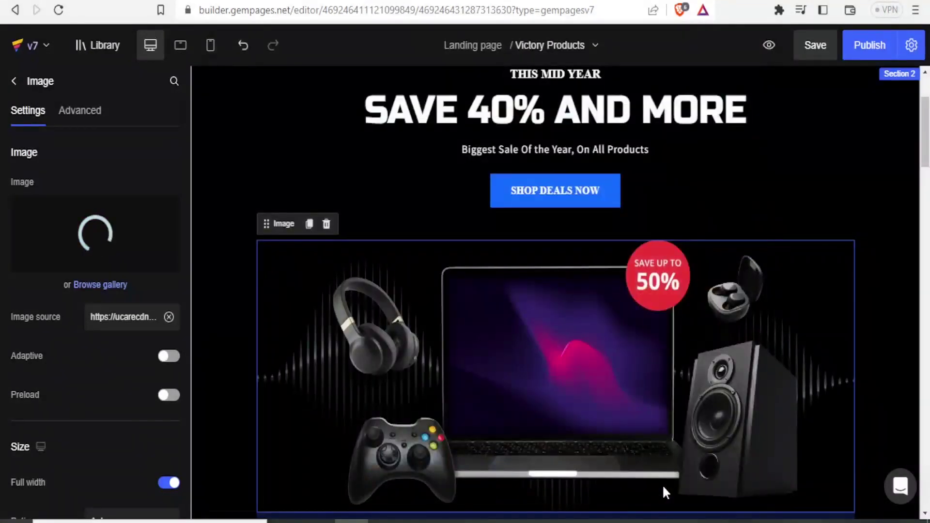
{"action": "left_click_drag", "start_coordinate": [925, 123], "coordinate": [925, 224]}
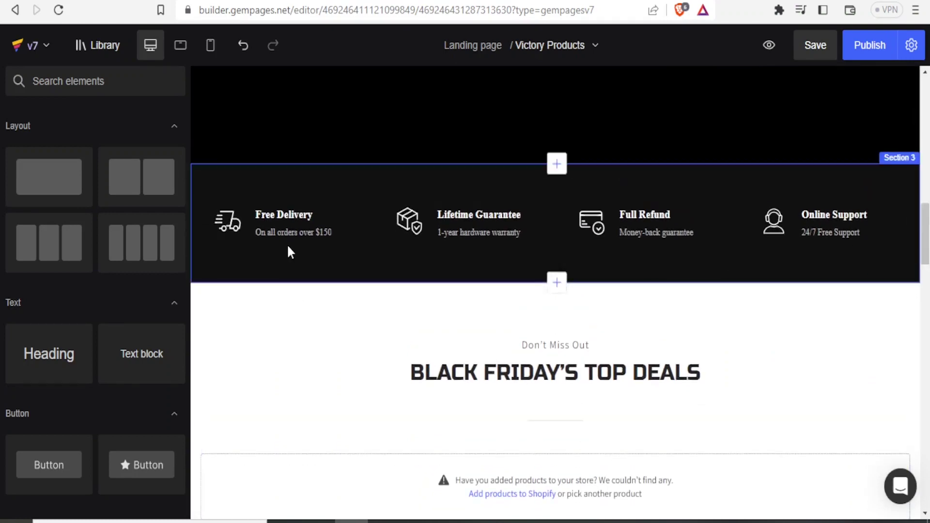
- Replace the first feature heading 'Free Delivery' with 'AFFORDABLE DELIVERY'
{"action": "left_click", "coordinate": [302, 214]}
{"action": "left_click_drag", "start_coordinate": [311, 215], "coordinate": [284, 216]}
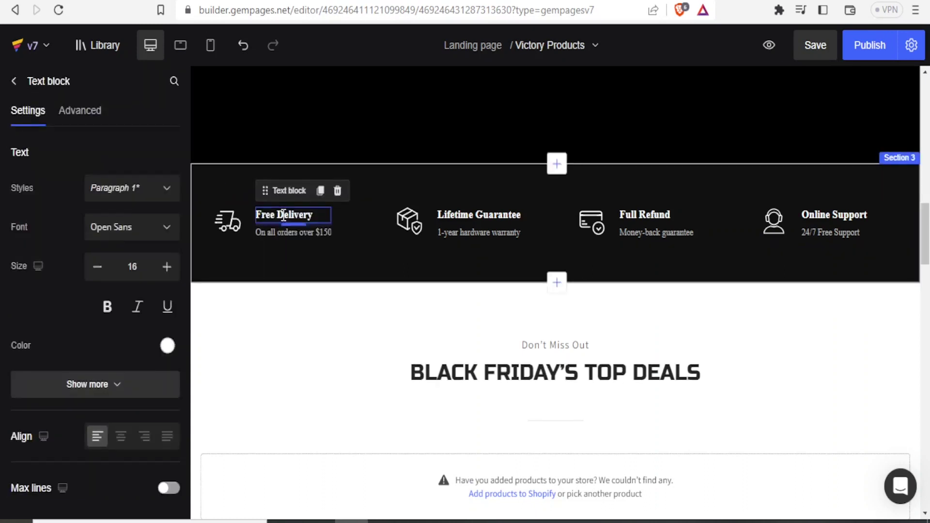
{"action": "double_click", "coordinate": [283, 215]}
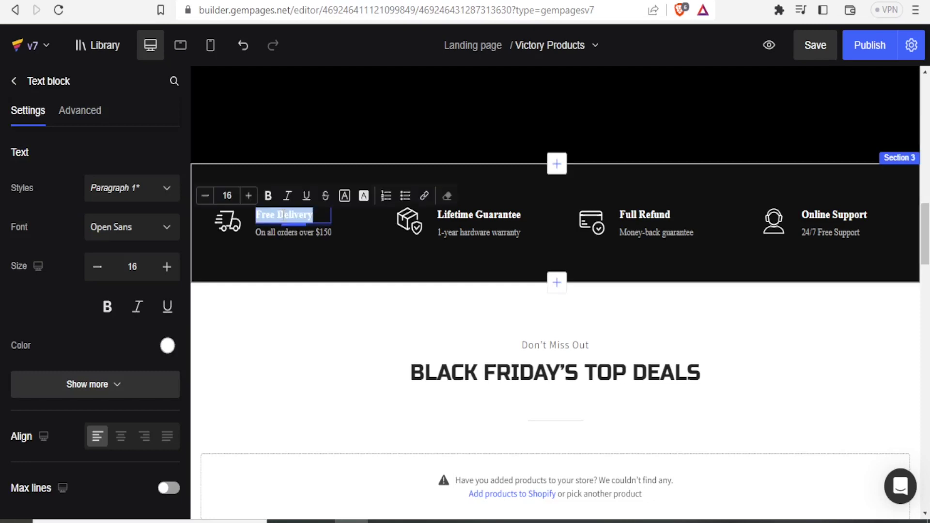
{"action": "type", "text": "AFFORDABLE DELIVERY"}
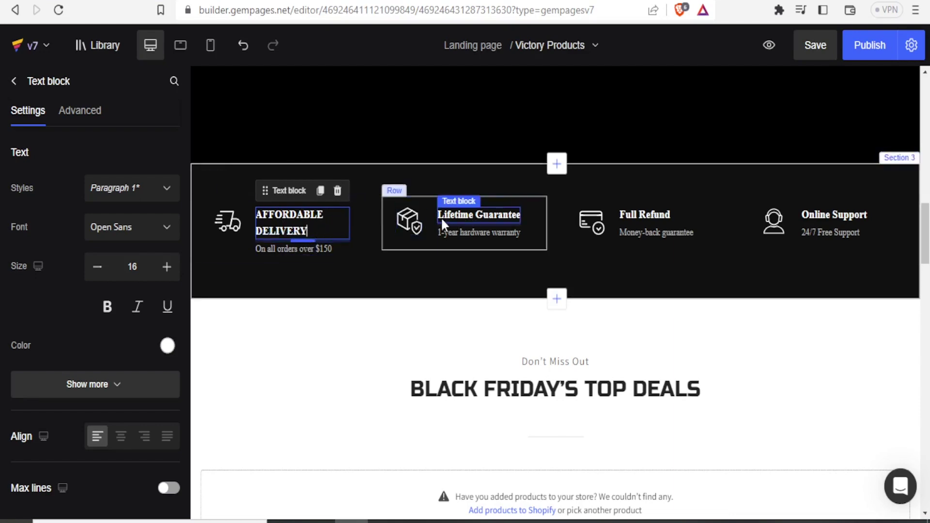
- Delete the Lifetime Guarantee feature block from the features row
{"action": "left_click", "coordinate": [440, 245]}
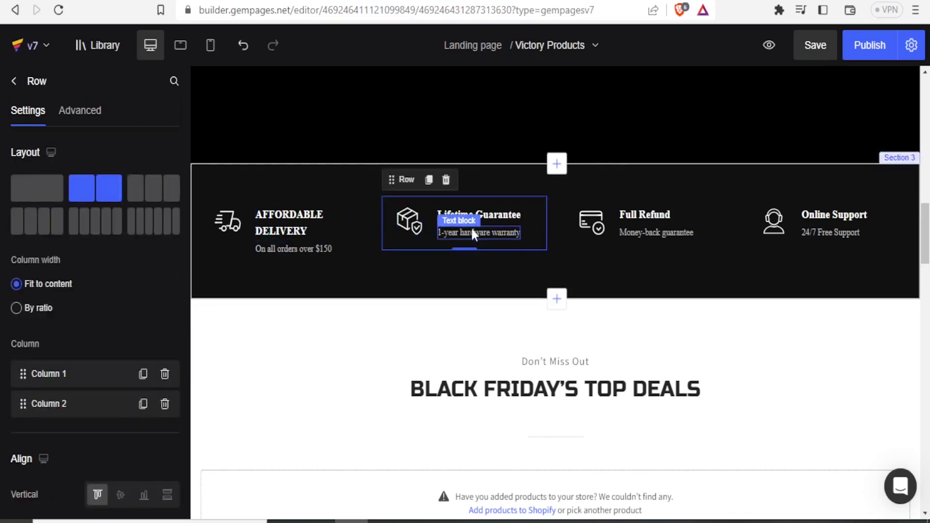
{"action": "left_click", "coordinate": [446, 181]}
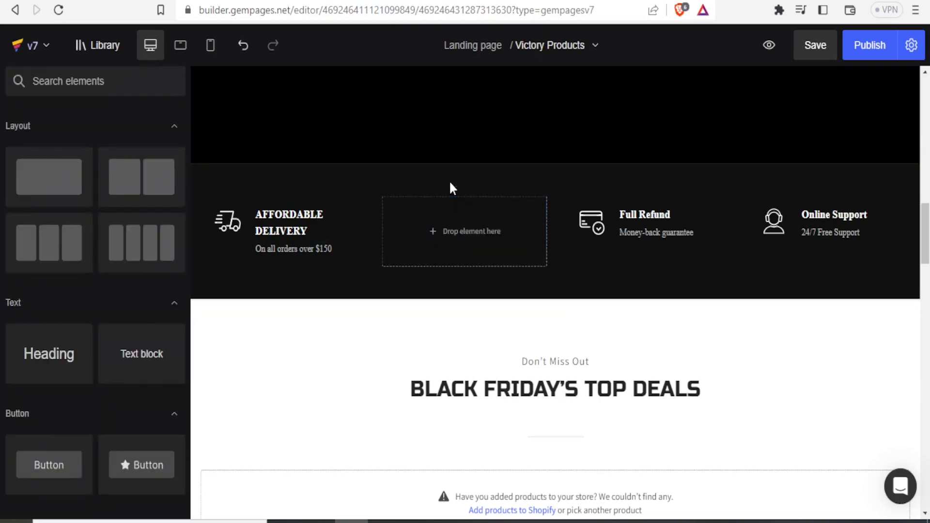
{"action": "left_click", "coordinate": [480, 233]}
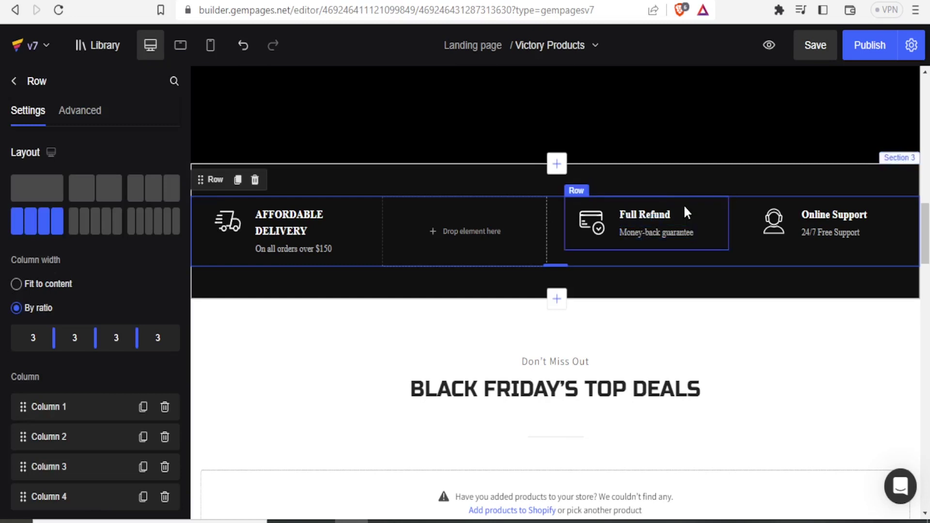
- Move Full Refund into the second slot and Online Support into the third slot
{"action": "left_click", "coordinate": [698, 240]}
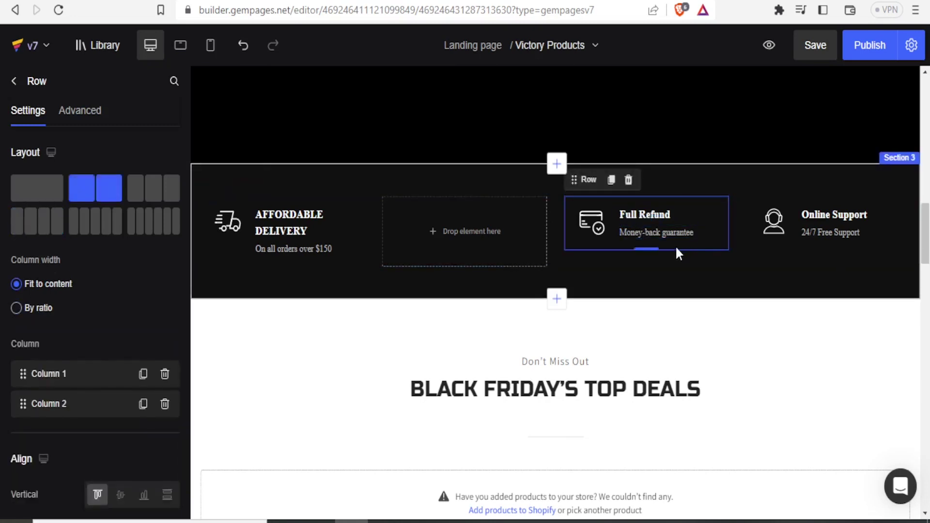
{"action": "left_click_drag", "start_coordinate": [572, 181], "coordinate": [454, 201]}
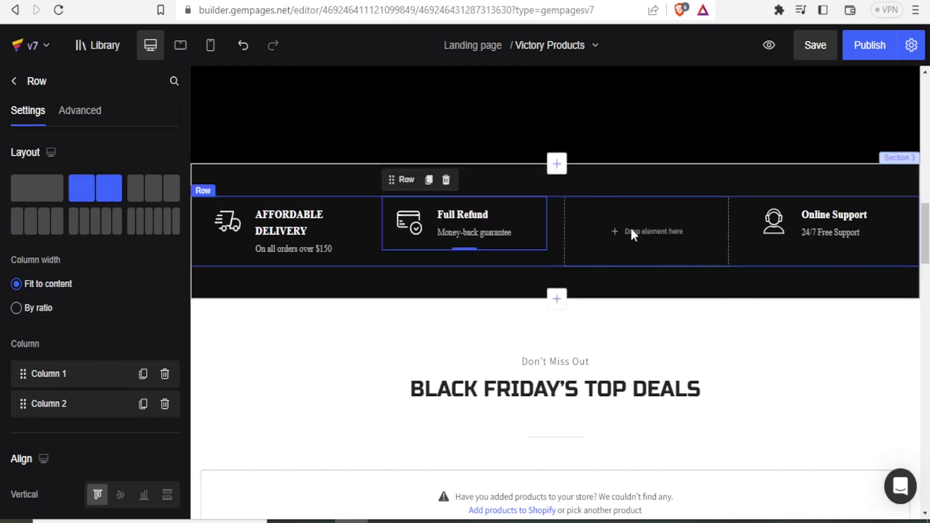
{"action": "left_click", "coordinate": [766, 202]}
{"action": "left_click_drag", "start_coordinate": [760, 181], "coordinate": [610, 207]}
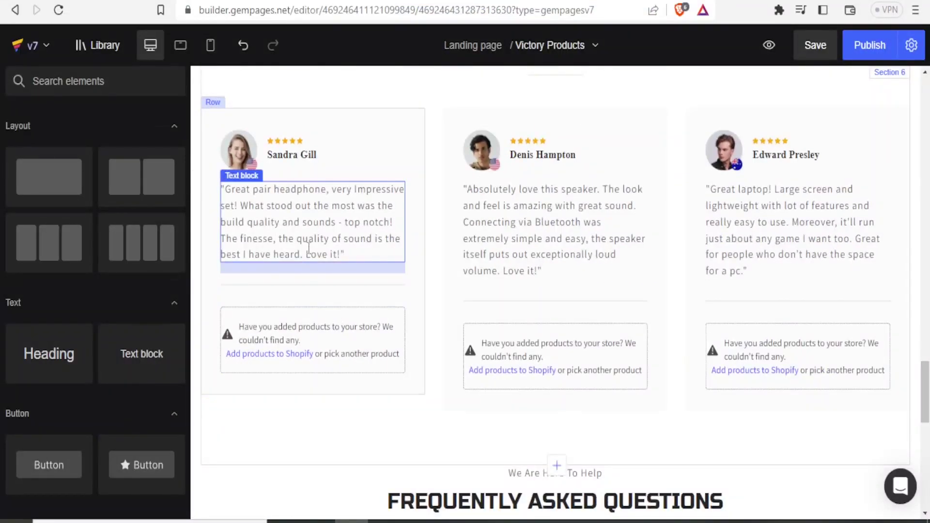
- Overwrite the first testimonial's reviewer name with a new customer name in capitals
{"action": "left_click", "coordinate": [309, 248]}
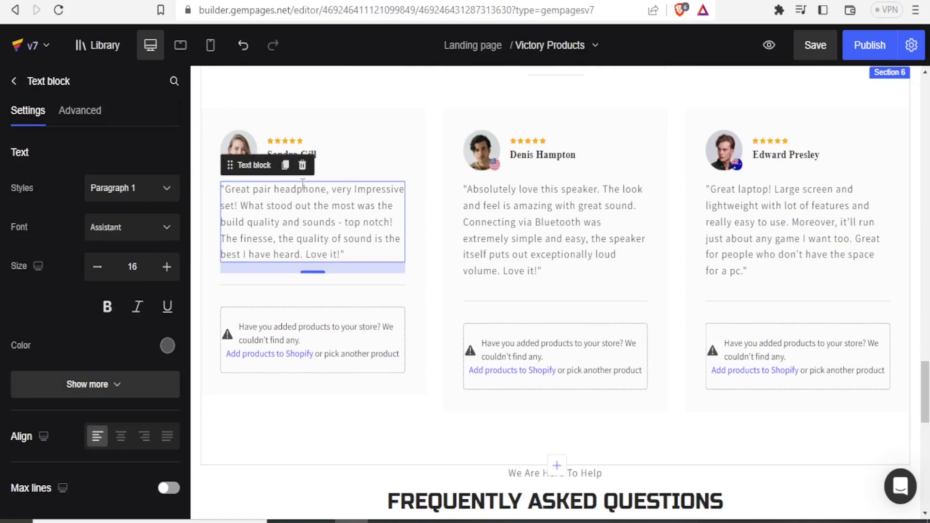
{"action": "left_click", "coordinate": [353, 165]}
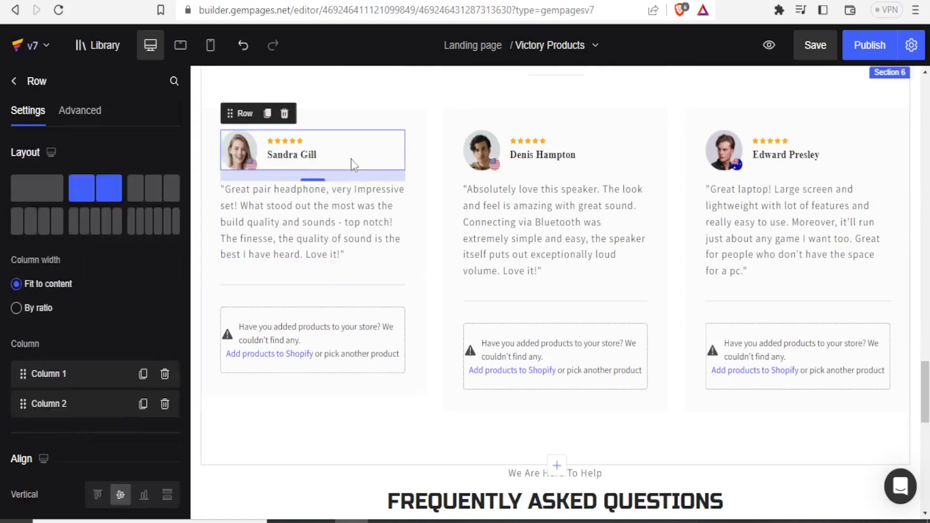
{"action": "left_click", "coordinate": [307, 155]}
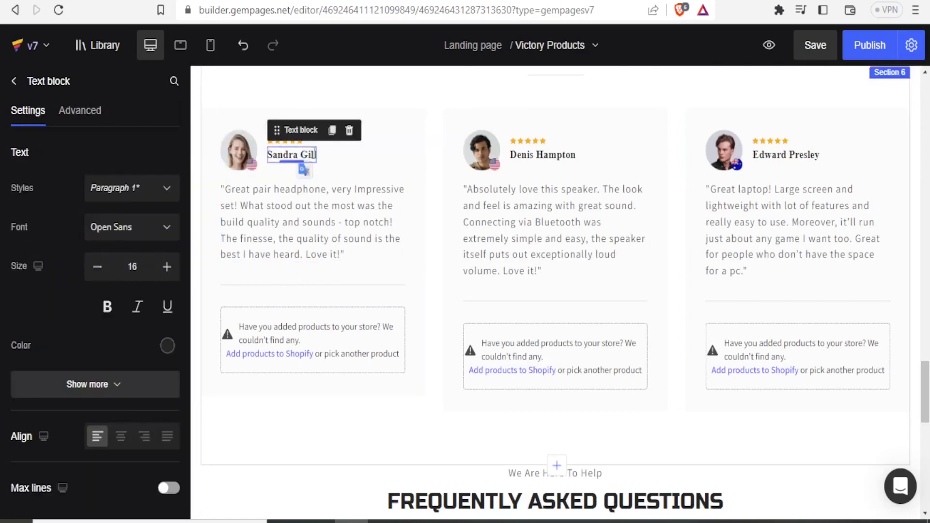
{"action": "left_click_drag", "start_coordinate": [318, 155], "coordinate": [266, 156]}
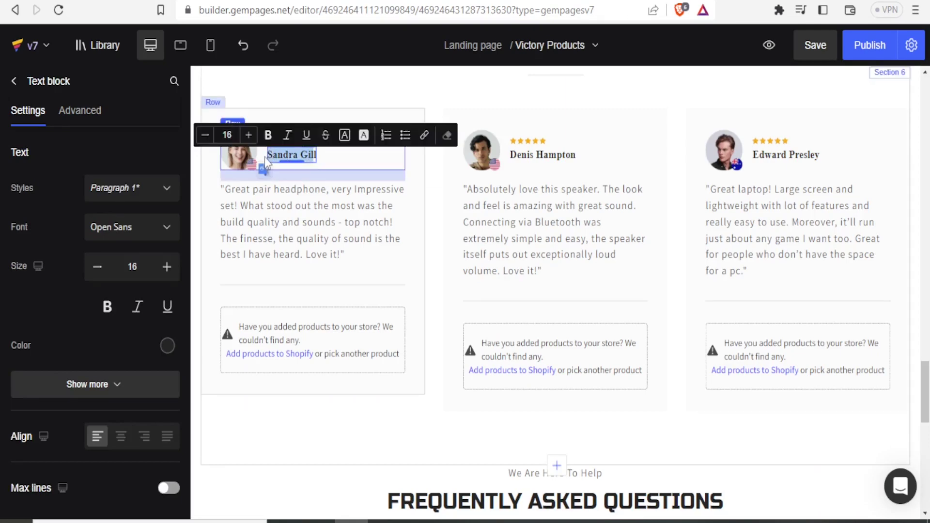
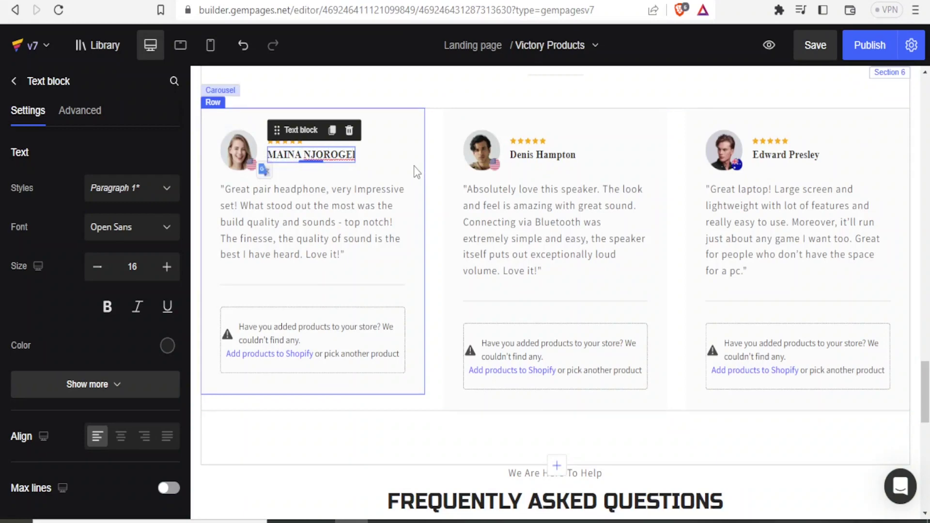
{"action": "left_click", "coordinate": [530, 168]}
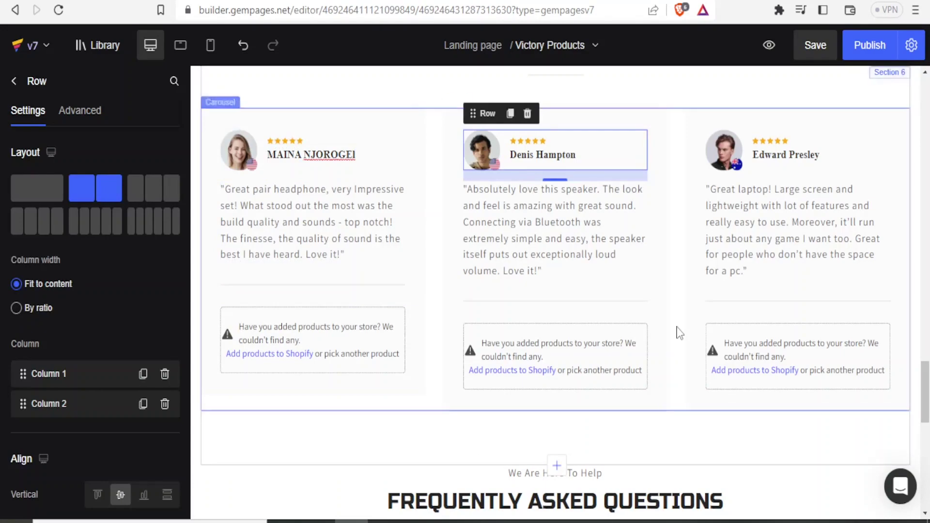
{"action": "left_click_drag", "start_coordinate": [924, 383], "coordinate": [925, 459]}
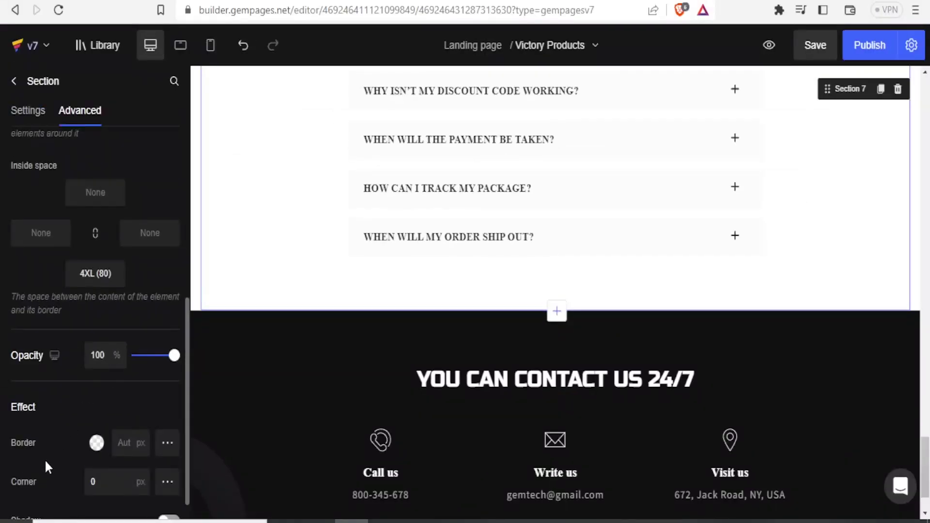
{"action": "left_click_drag", "start_coordinate": [188, 383], "coordinate": [25, 486]}
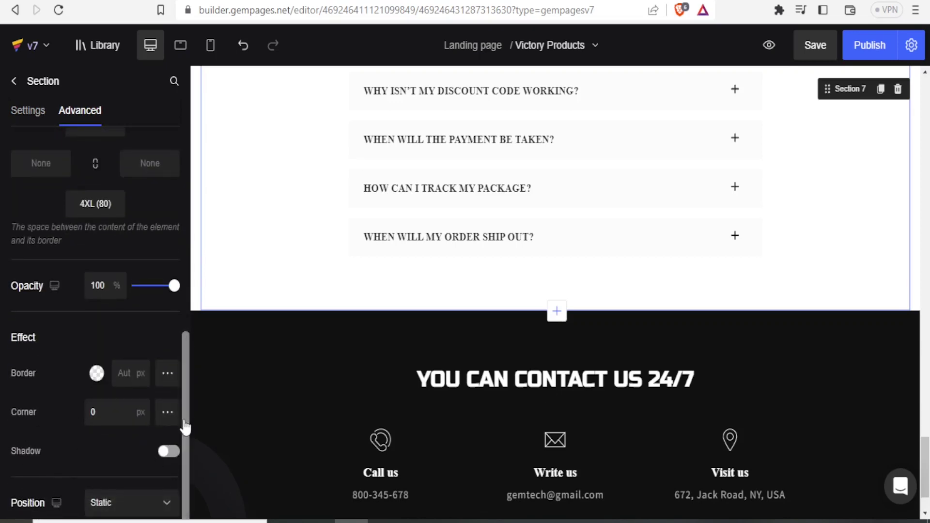
{"action": "left_click_drag", "start_coordinate": [185, 427], "coordinate": [187, 271]}
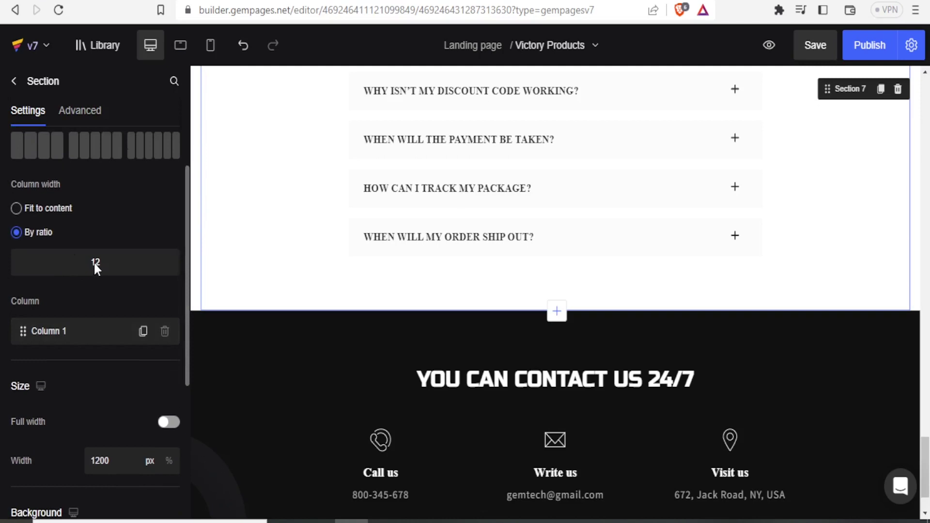
{"action": "left_click", "coordinate": [17, 209]}
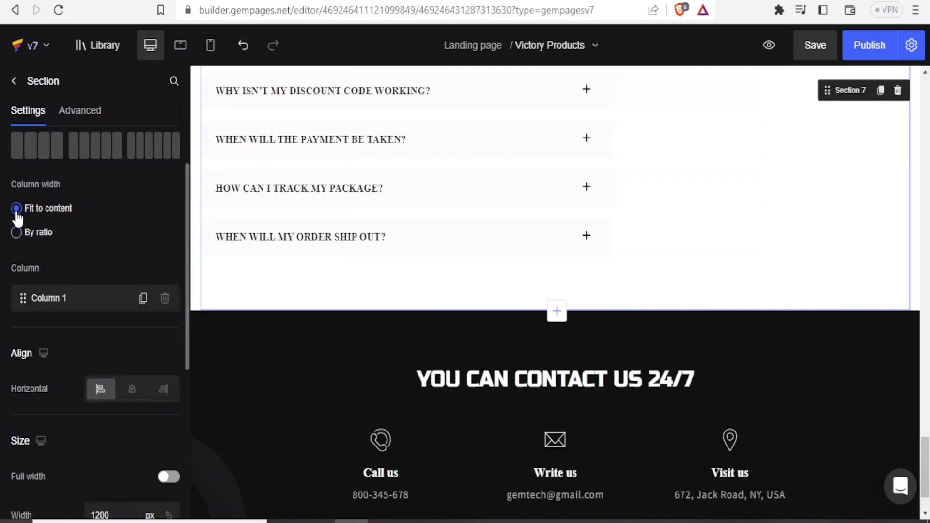
{"action": "left_click", "coordinate": [16, 234]}
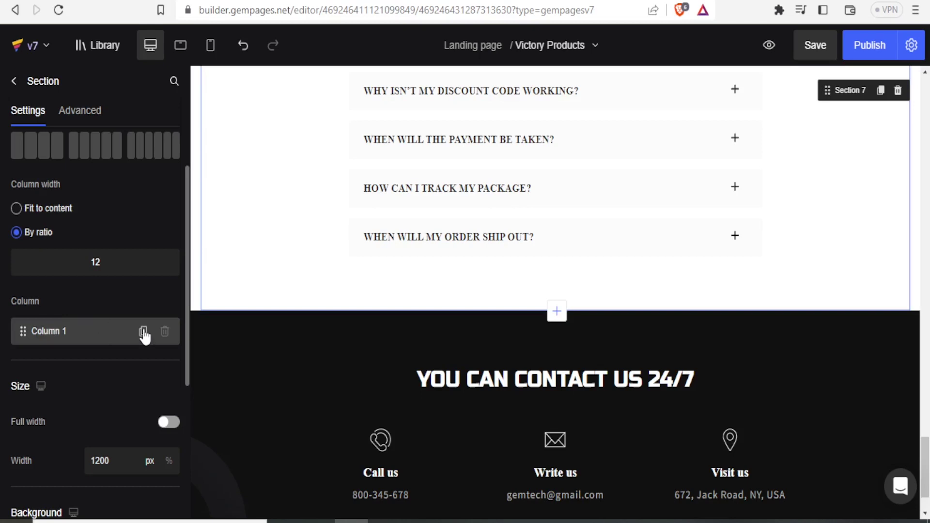
{"action": "left_click_drag", "start_coordinate": [187, 354], "coordinate": [187, 395]}
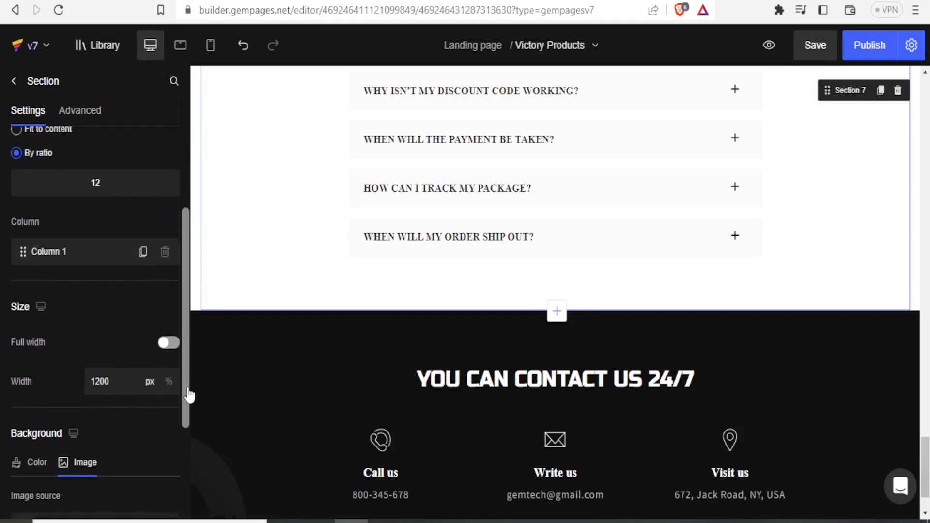
{"action": "left_click", "coordinate": [172, 352]}
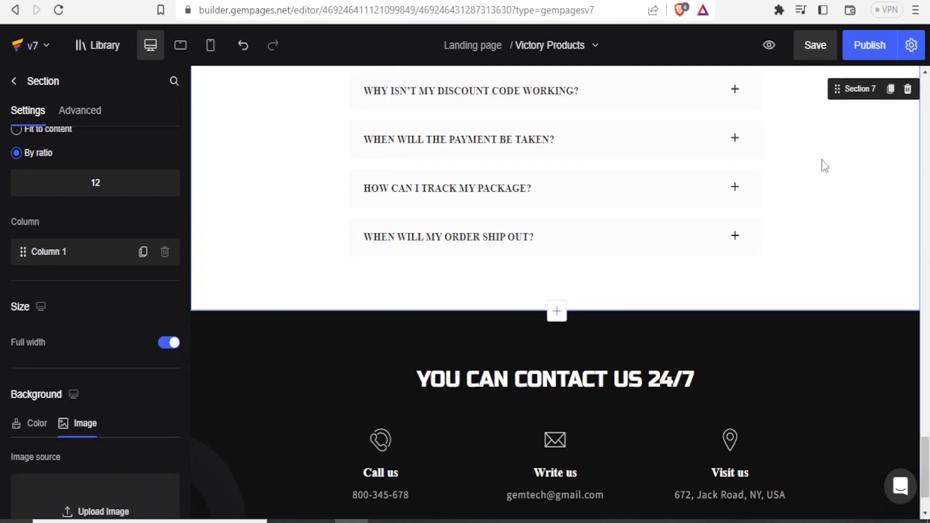
{"action": "left_click", "coordinate": [167, 344]}
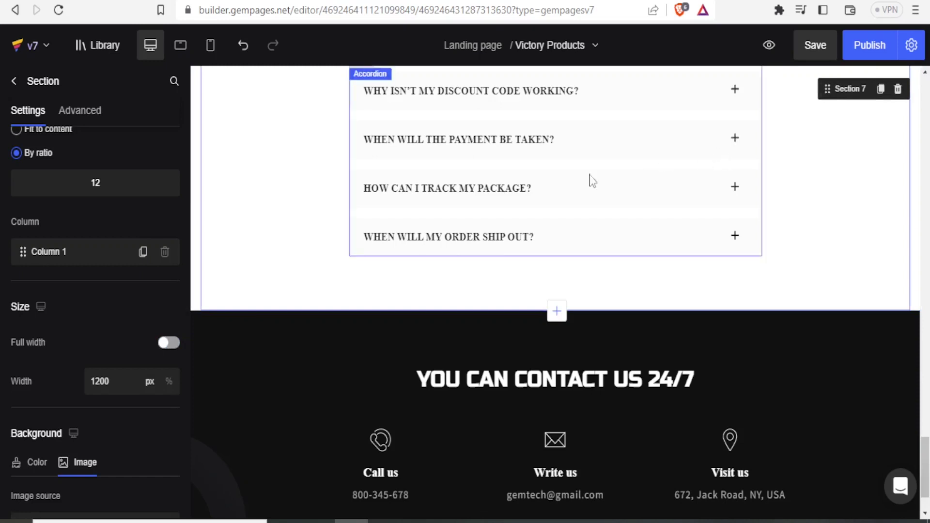
- Give the FAQ section a solid Color background using the saved blue swatch
{"action": "left_click", "coordinate": [25, 468]}
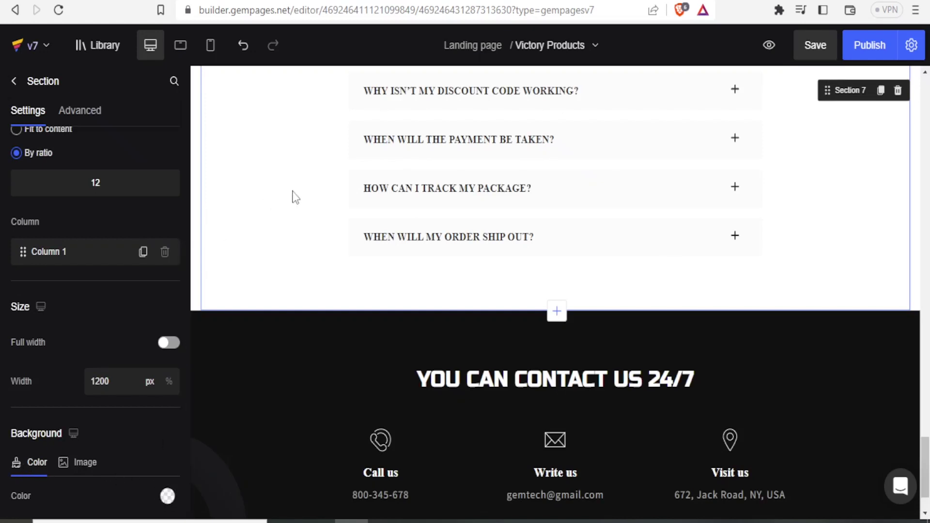
{"action": "left_click", "coordinate": [167, 496]}
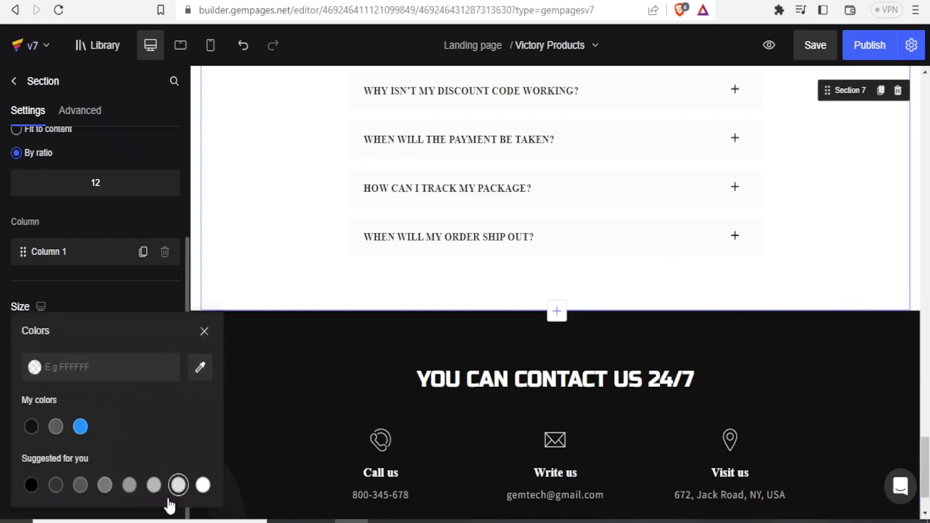
{"action": "left_click", "coordinate": [80, 427]}
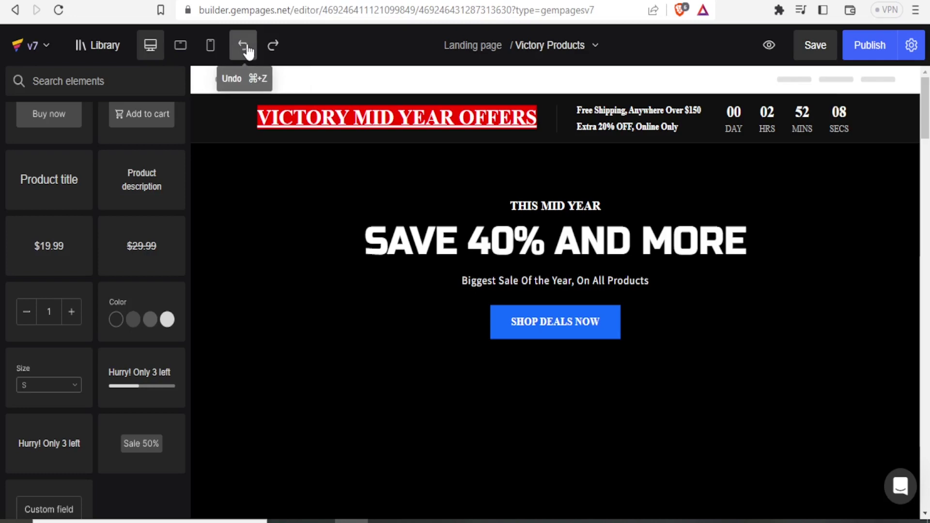
- Save the page, then upload image.png from Downloads as the Social Sharing Image Preview
{"action": "left_click", "coordinate": [816, 45]}
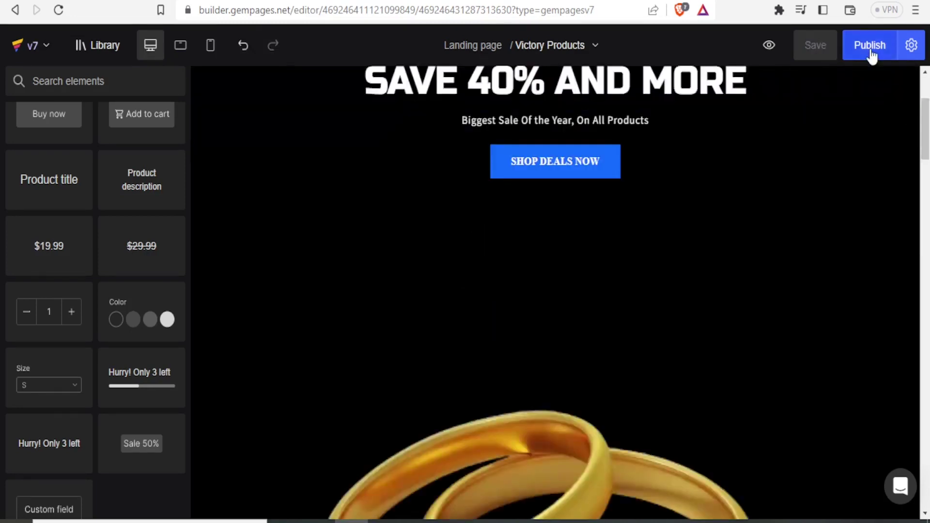
{"action": "left_click", "coordinate": [908, 49]}
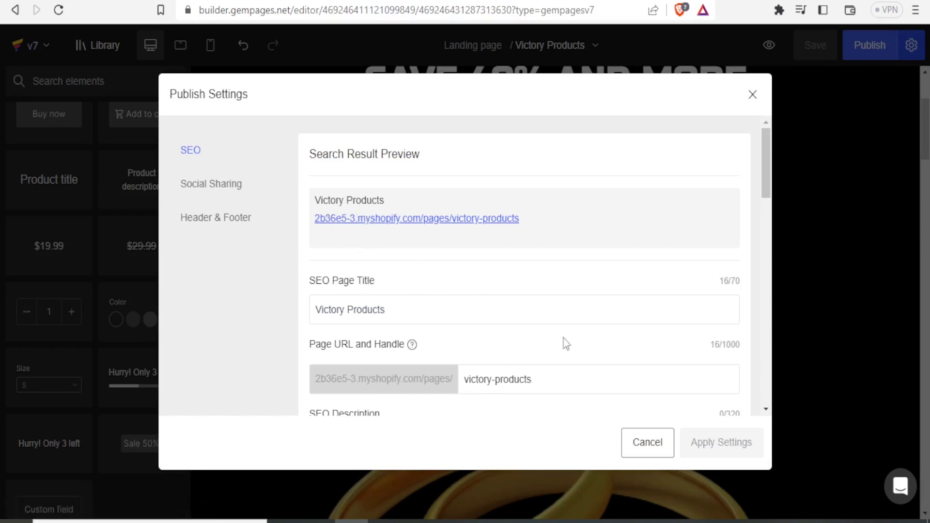
{"action": "left_click_drag", "start_coordinate": [764, 171], "coordinate": [766, 268]}
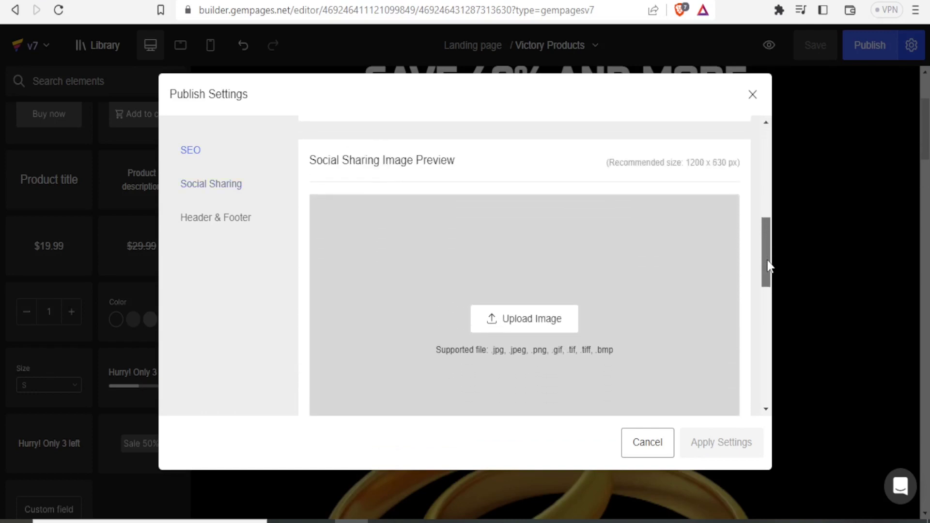
{"action": "left_click", "coordinate": [506, 320]}
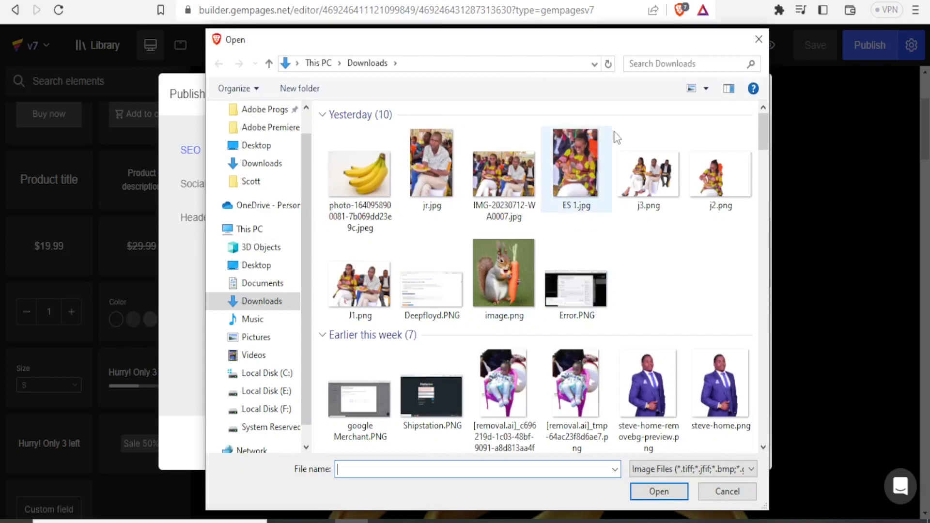
{"action": "left_click", "coordinate": [515, 272]}
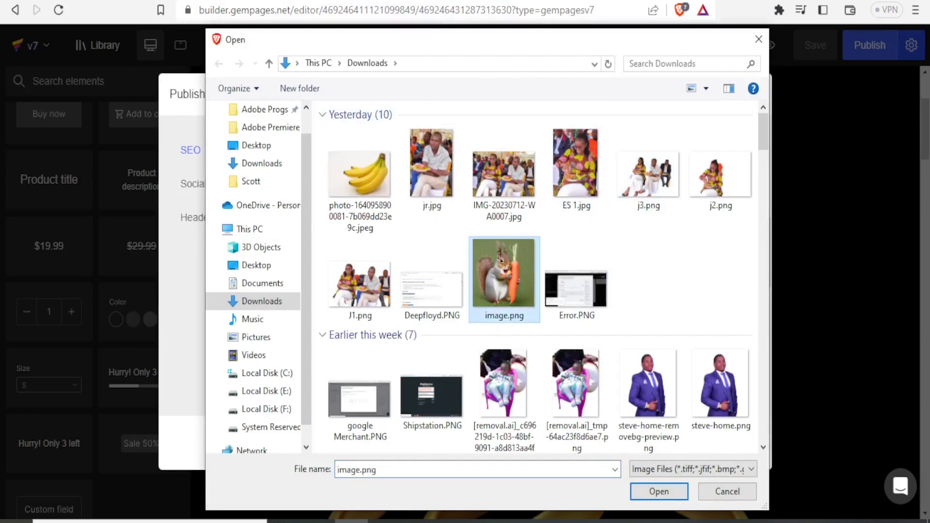
{"action": "left_click", "coordinate": [659, 491]}
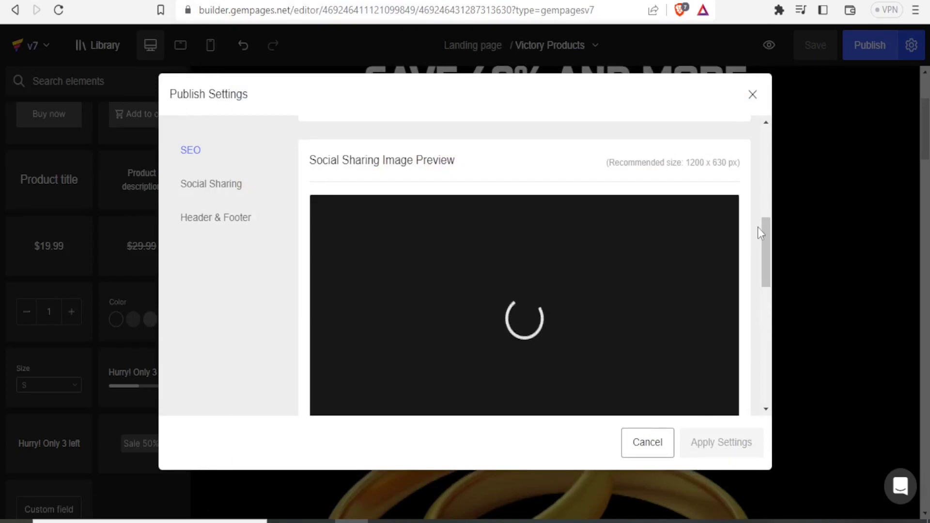
- Apply publish settings keeping the theme header and footer, then publish the page live
{"action": "left_click_drag", "start_coordinate": [762, 233], "coordinate": [769, 303]}
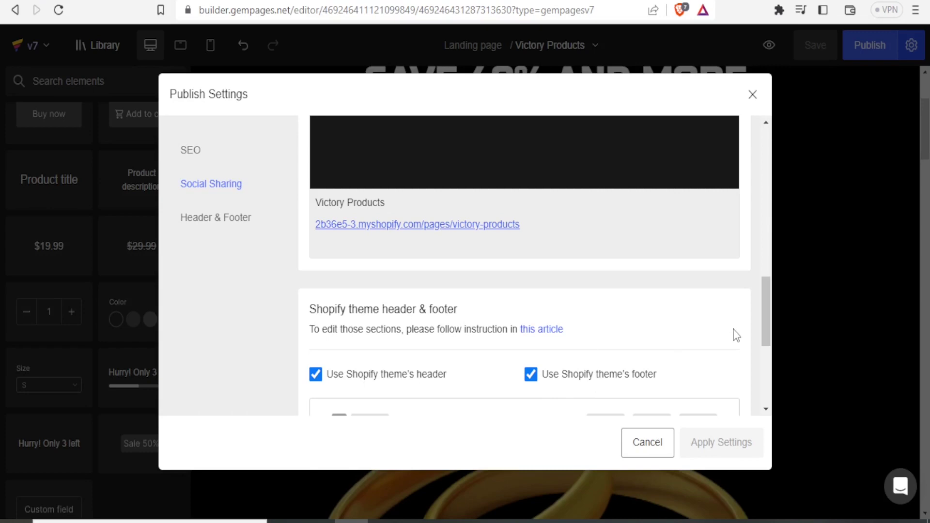
{"action": "mouse_move", "coordinate": [768, 324]}
{"action": "left_mouse_down"}
{"action": "mouse_move", "coordinate": [773, 394]}
{"action": "mouse_move", "coordinate": [758, 255]}
{"action": "mouse_move", "coordinate": [758, 327]}
{"action": "left_mouse_up"}
{"action": "left_click", "coordinate": [718, 439]}
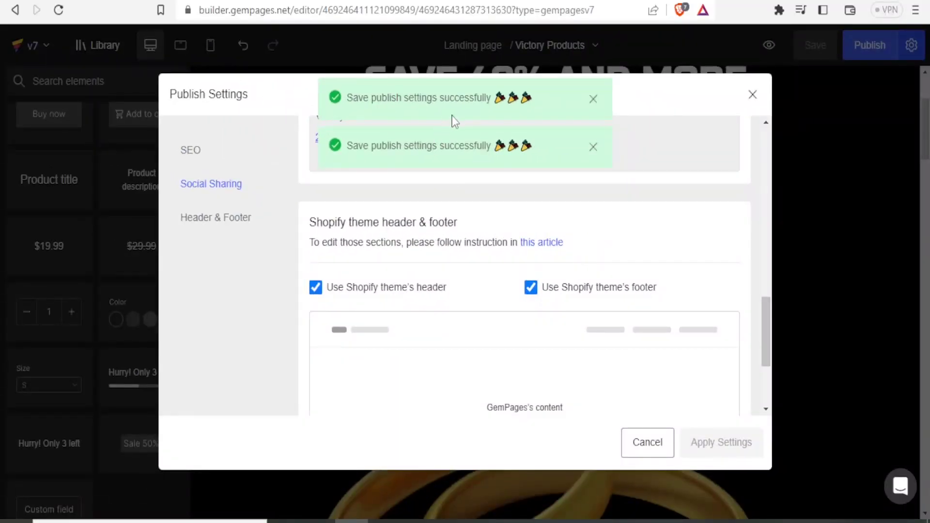
{"action": "left_click", "coordinate": [748, 97]}
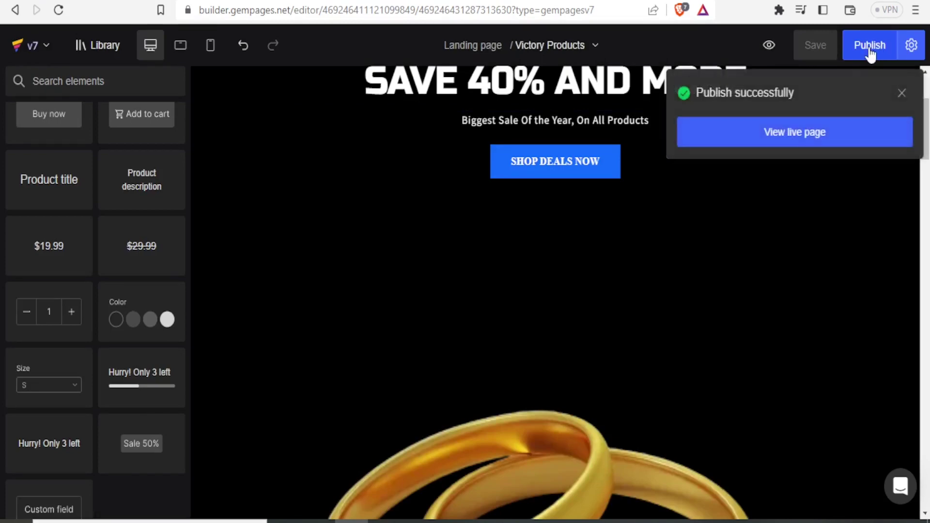
{"action": "left_click", "coordinate": [793, 131]}
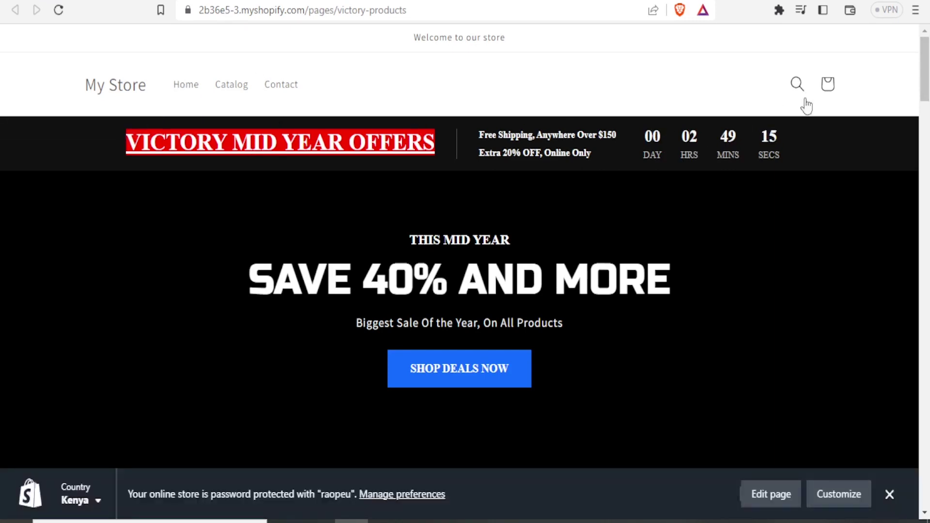
- Scroll the live page from the countdown banner down to the contact section and back up
{"action": "left_click_drag", "start_coordinate": [928, 78], "coordinate": [928, 318]}
{"action": "scroll", "coordinate": [599, 319], "scroll_direction": "down", "scroll_amount": 7}
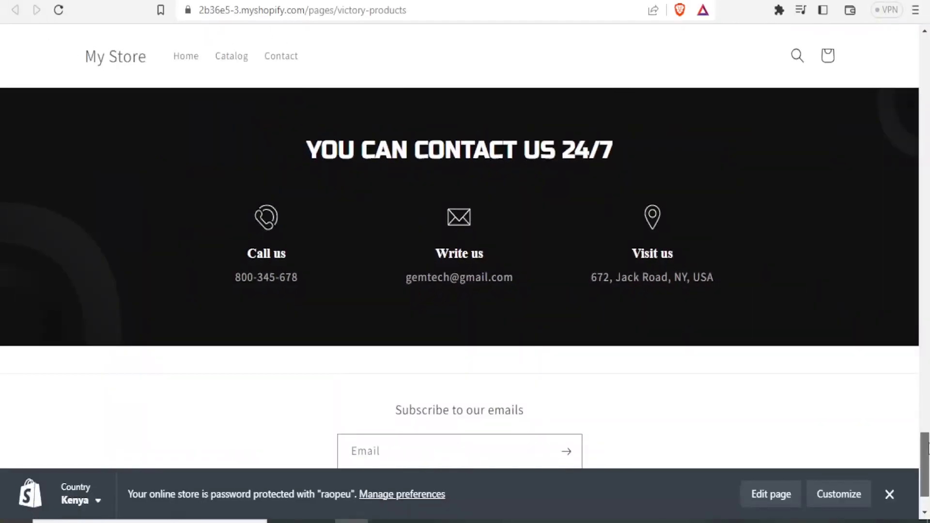
{"action": "left_click_drag", "start_coordinate": [927, 450], "coordinate": [897, 5]}
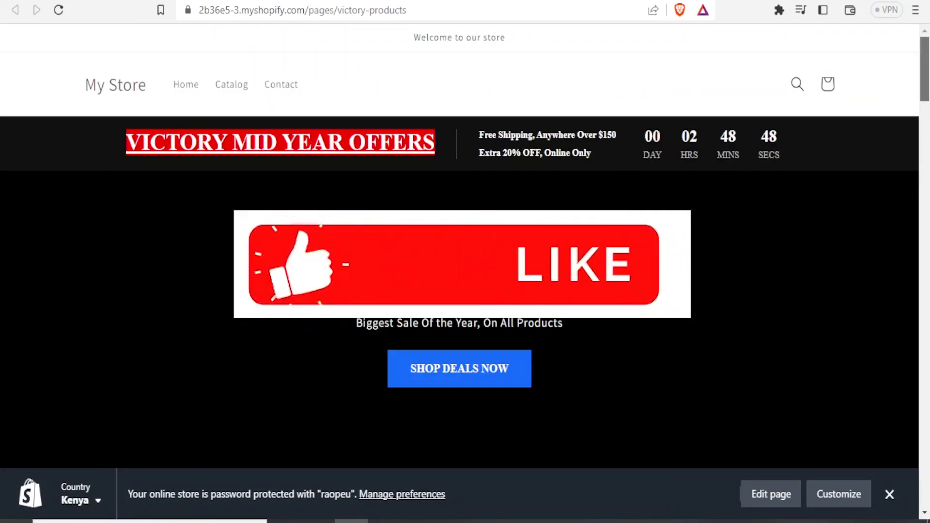